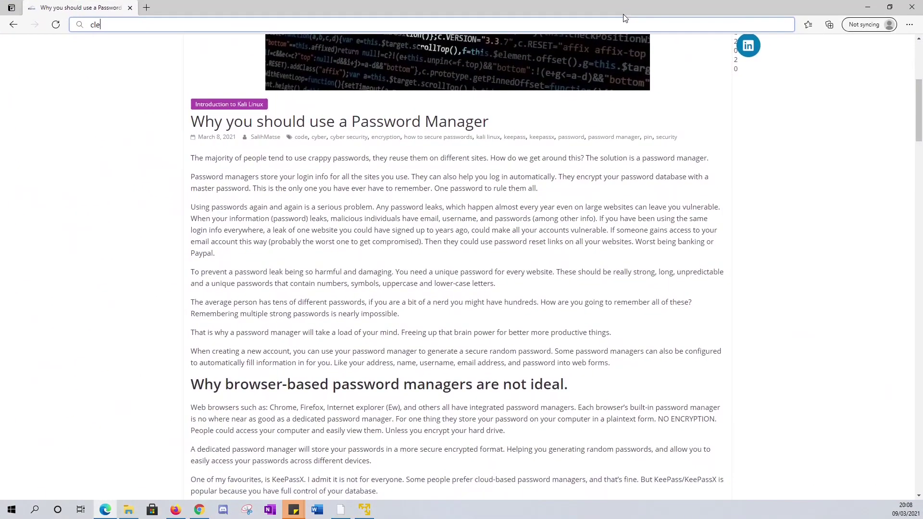
Step: Scroll through the Password Manager article's Windows and Linux install sections and back to the top
scroll(547, 326, "up", 6)
scroll(434, 341, "down", 6)
scroll(257, 298, "down", 10)
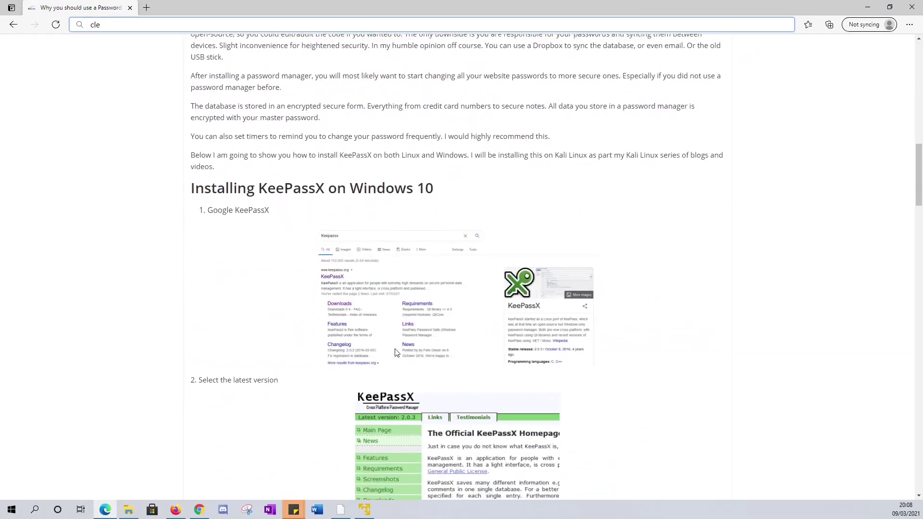
scroll(395, 352, "up", 10)
scroll(157, 325, "down", 5)
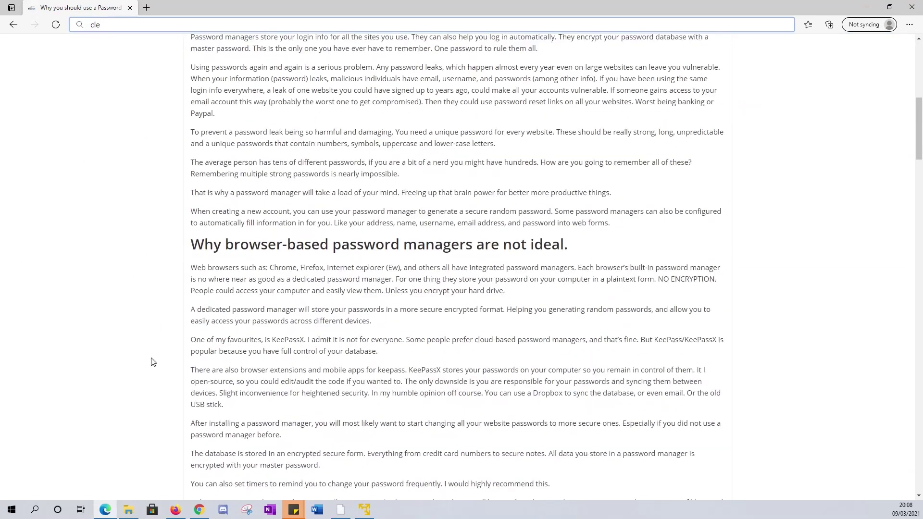
scroll(151, 362, "down", 3)
scroll(49, 255, "down", 4)
scroll(146, 221, "up", 4)
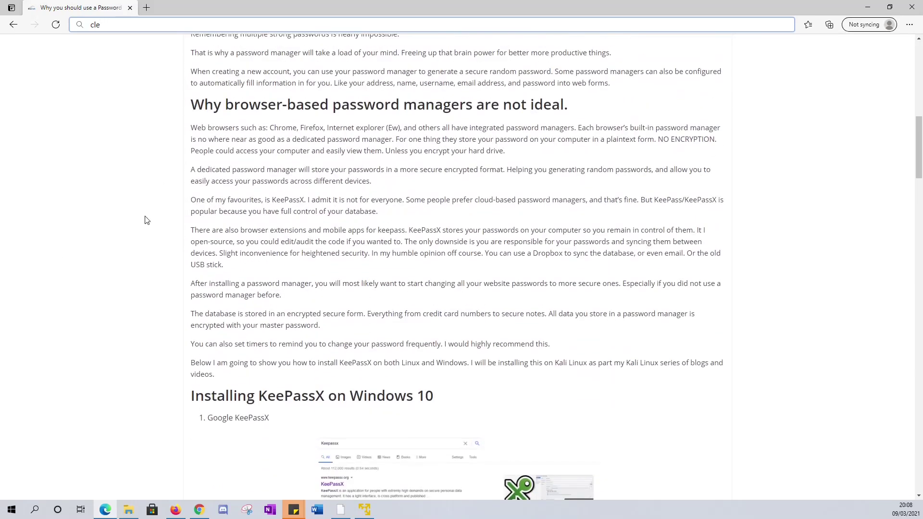
scroll(226, 323, "down", 7)
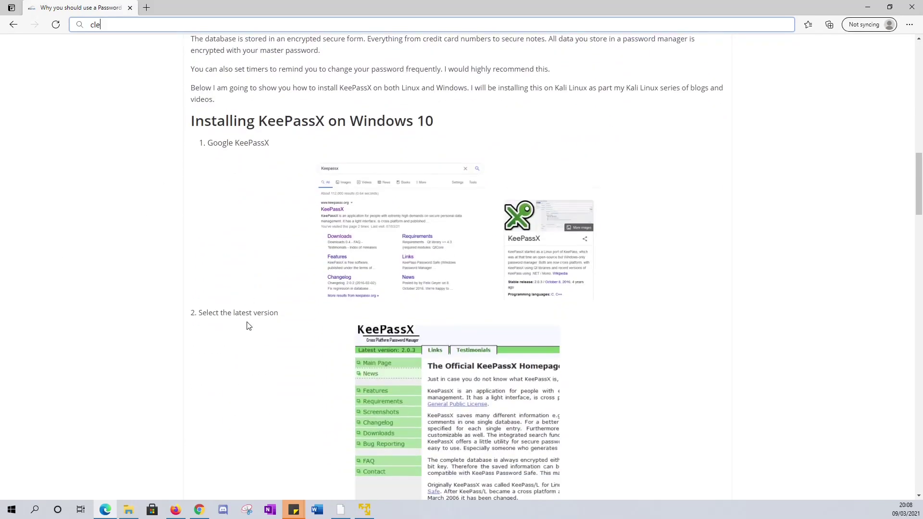
scroll(542, 285, "down", 20)
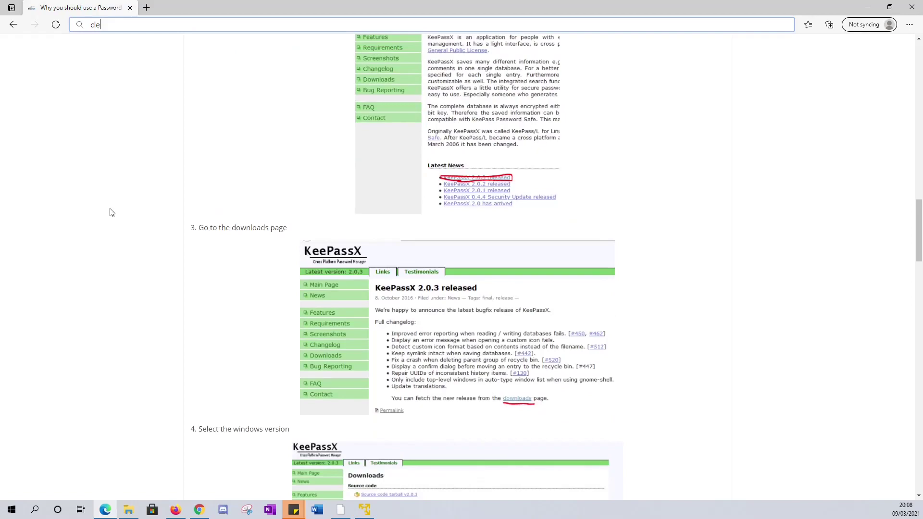
scroll(372, 219, "down", 20)
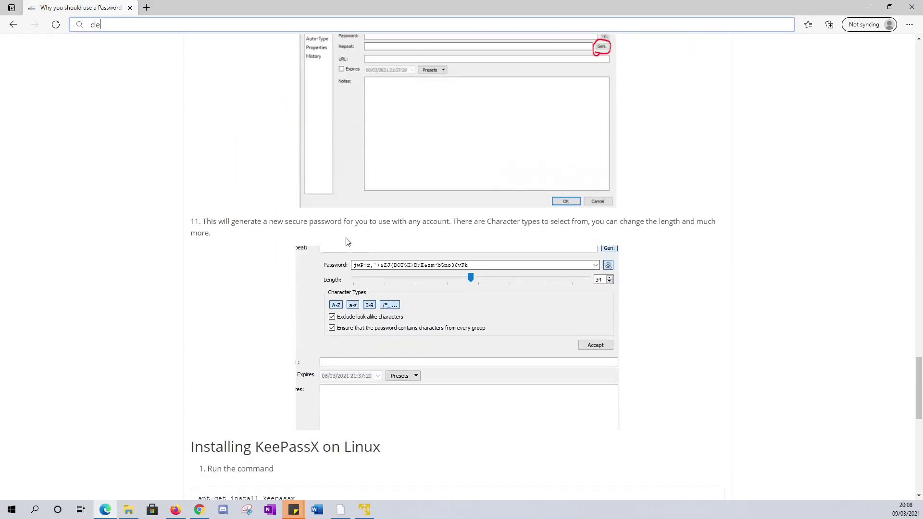
scroll(303, 272, "down", 3)
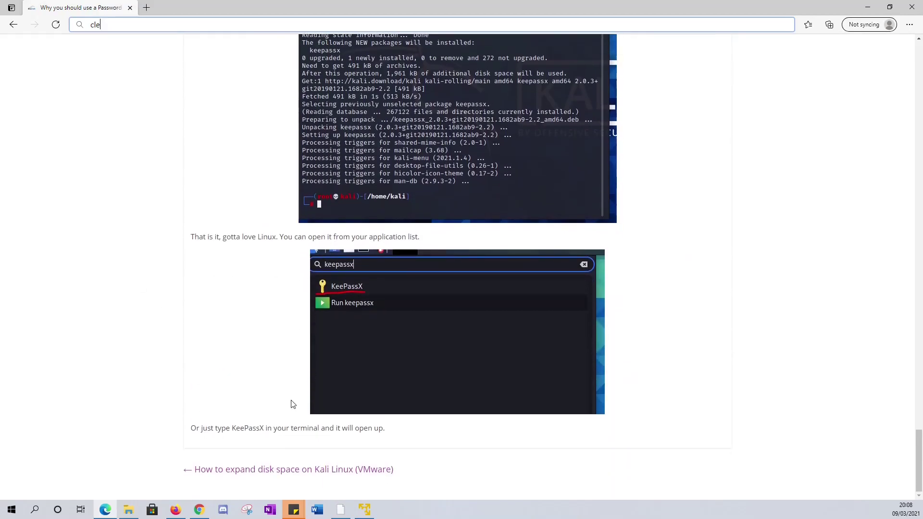
scroll(294, 397, "up", 9)
scroll(339, 378, "up", 20)
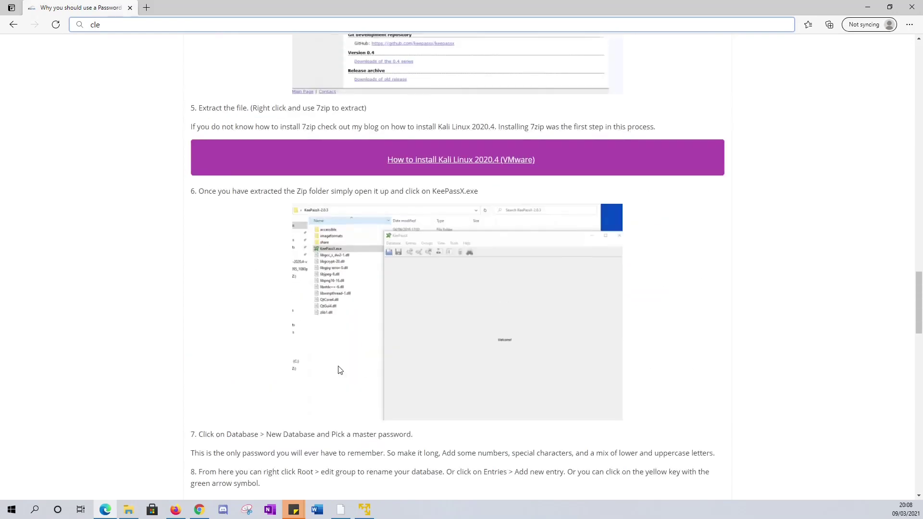
scroll(330, 370, "up", 15)
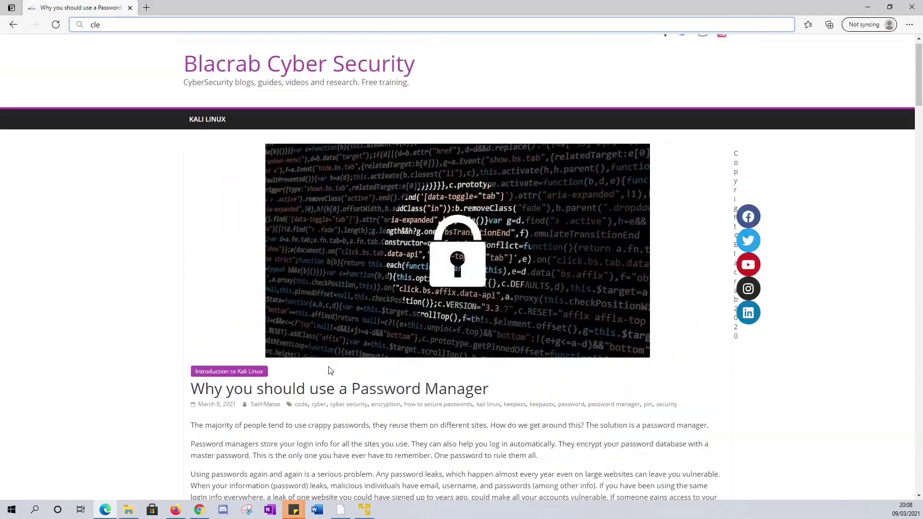
scroll(326, 312, "down", 3)
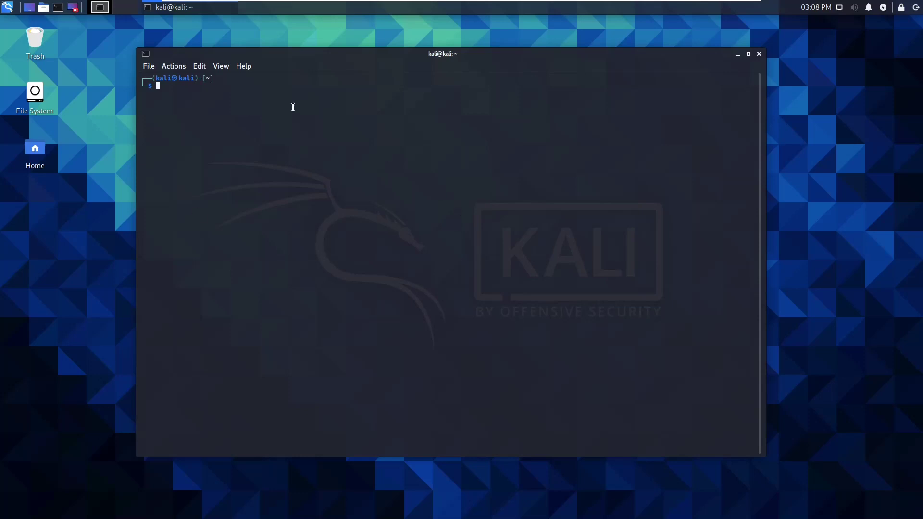
Step: Enlarge the terminal font, become root with sudo su, and run apt-get install keepassx
key("ctrl+plus")
key("ctrl+plus")
key("ctrl+plus")
key("ctrl+plus")
key("ctrl+plus")
key("ctrl+plus")
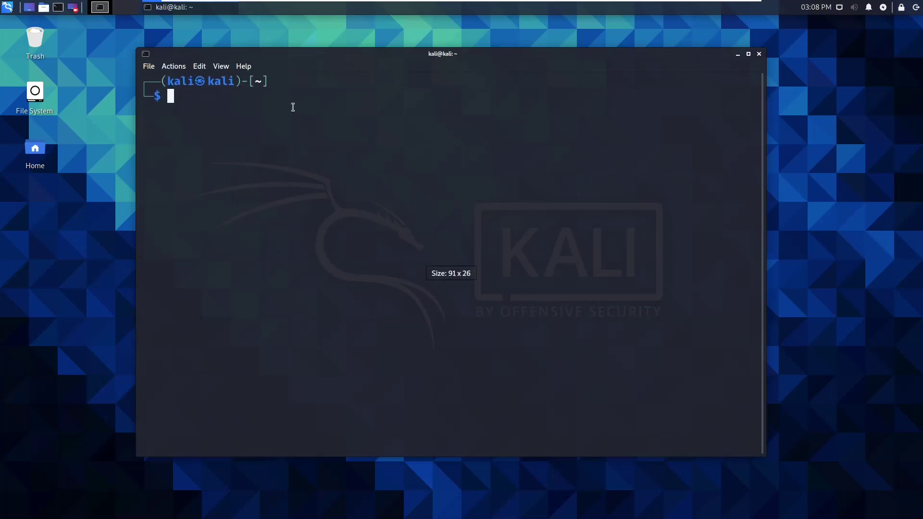
type("sud")
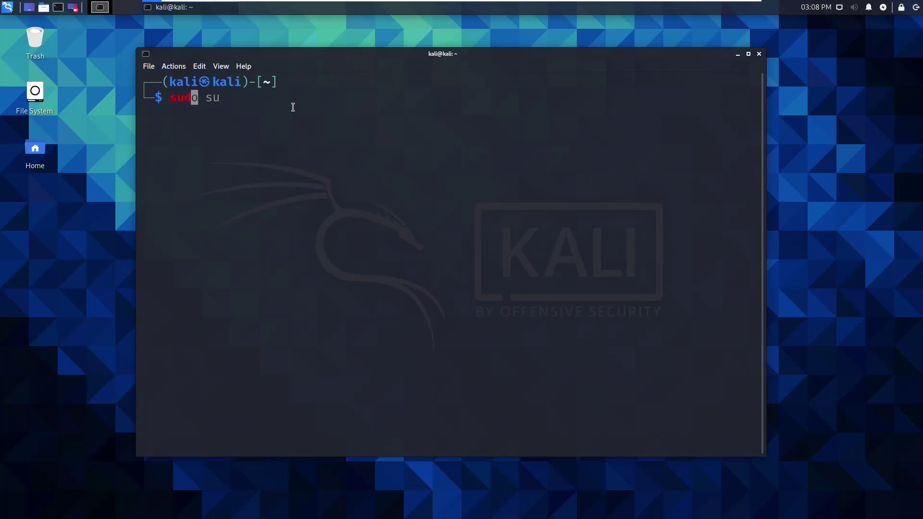
type("o su")
key("Return")
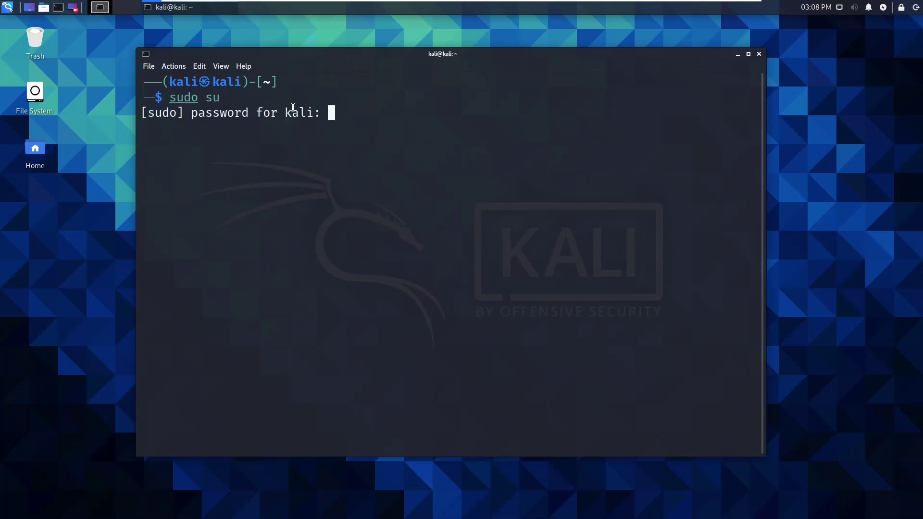
key("Return")
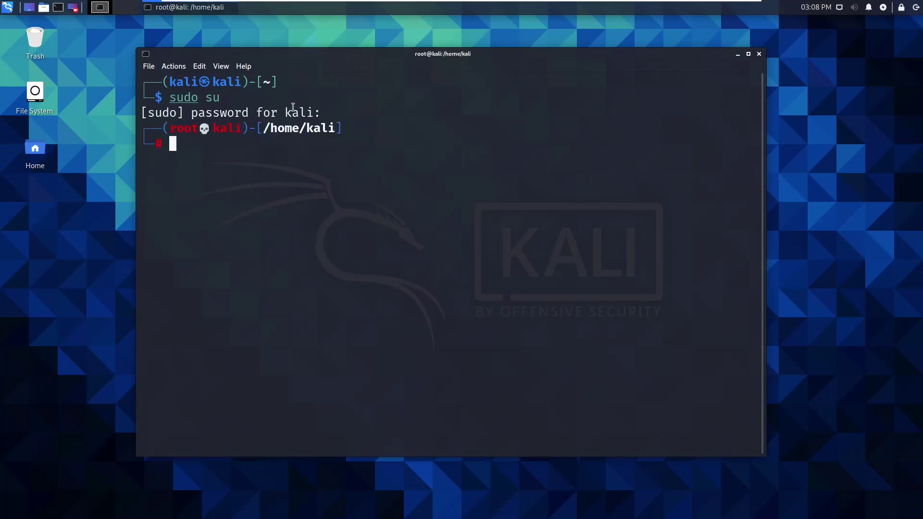
type("apt-ge")
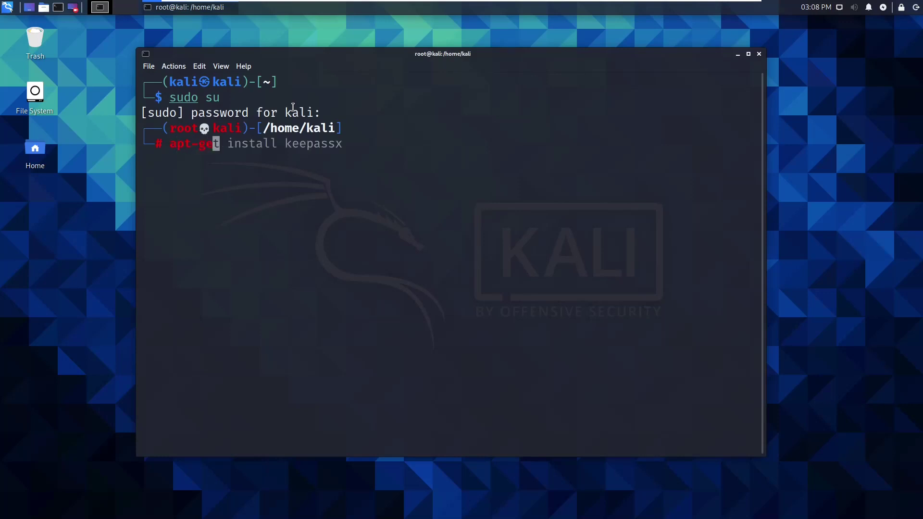
type("t ins")
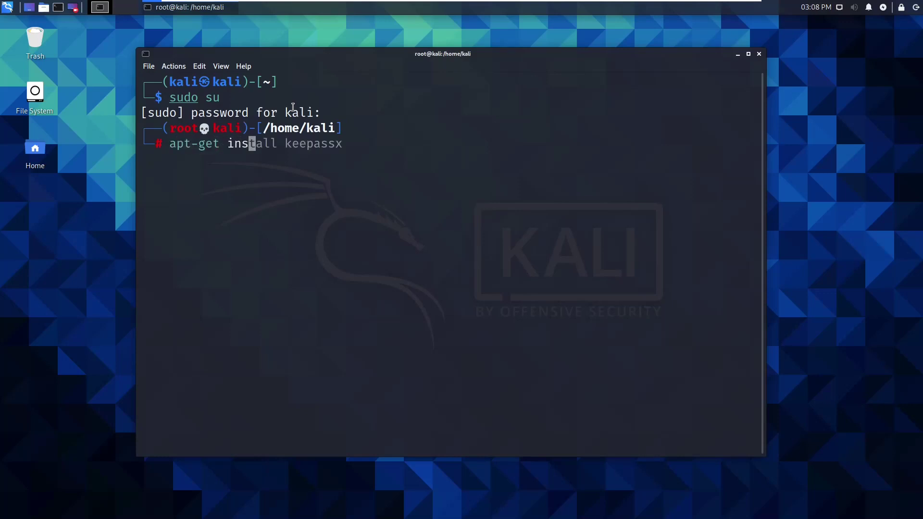
type("tall keepassx")
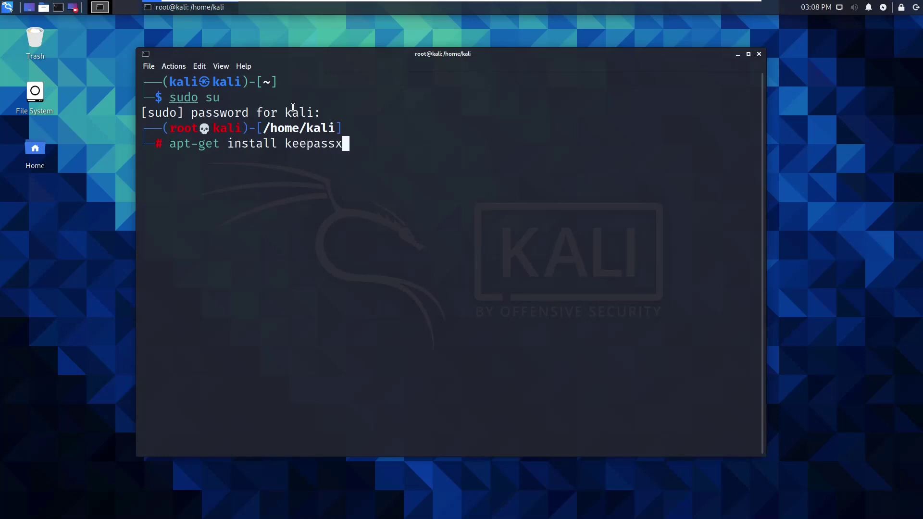
key("Return")
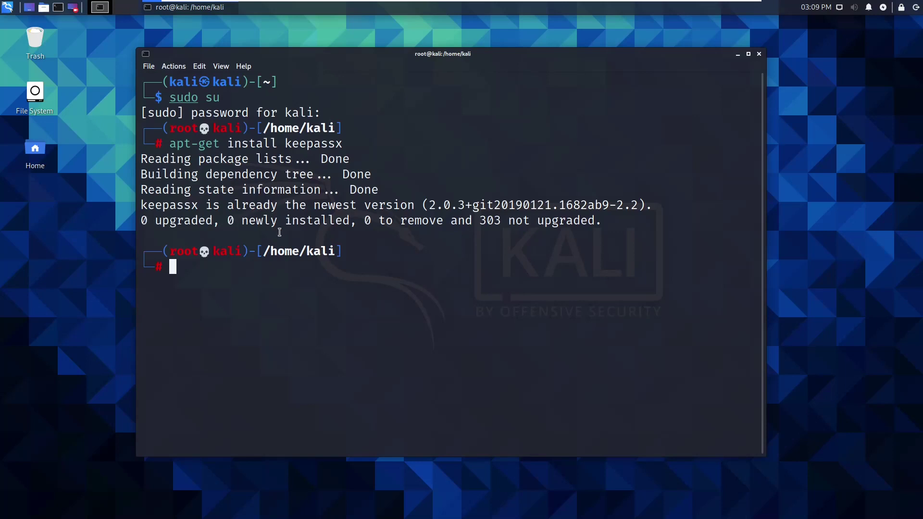
Step: Enter keepassx at the root prompt, checking the applications menu for KeePassX along the way
type("keepassx")
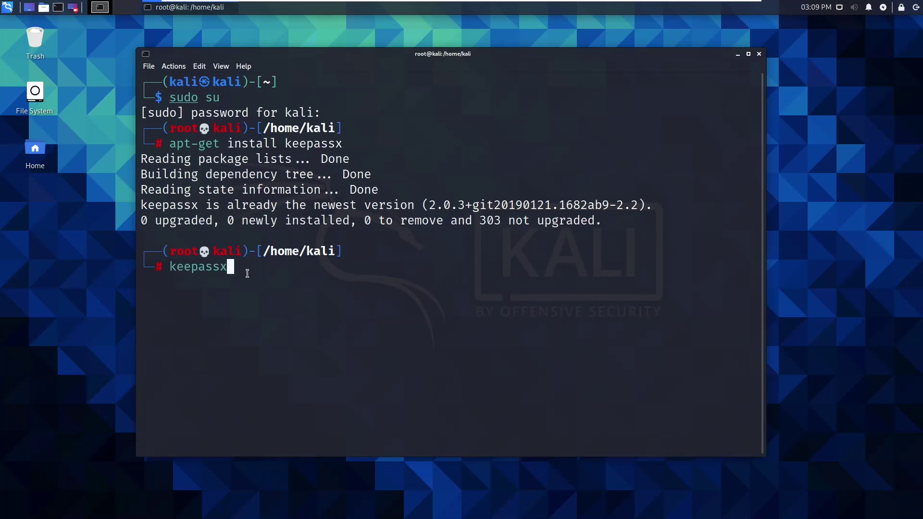
left_click(7, 8)
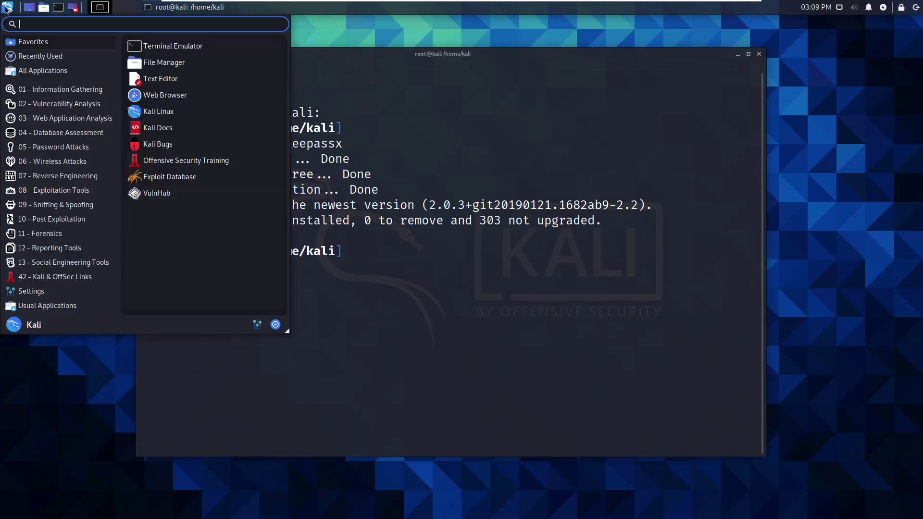
type("k")
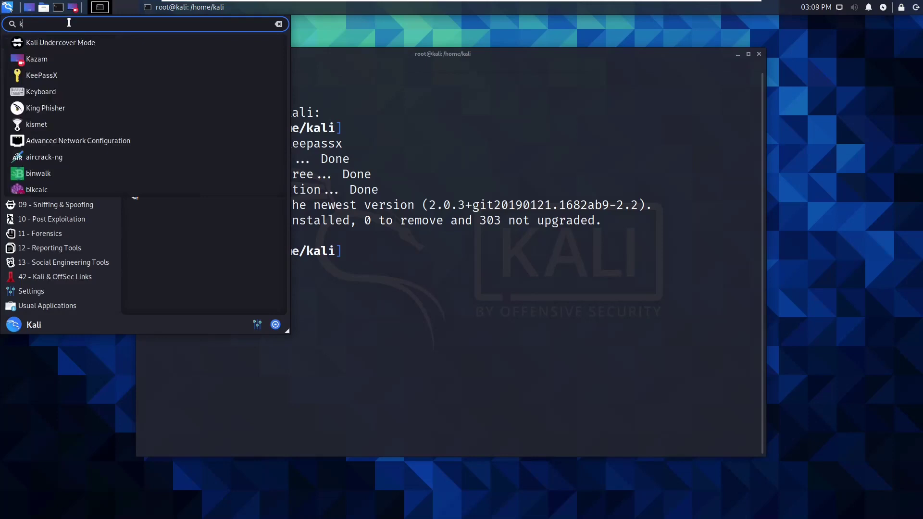
type("ee")
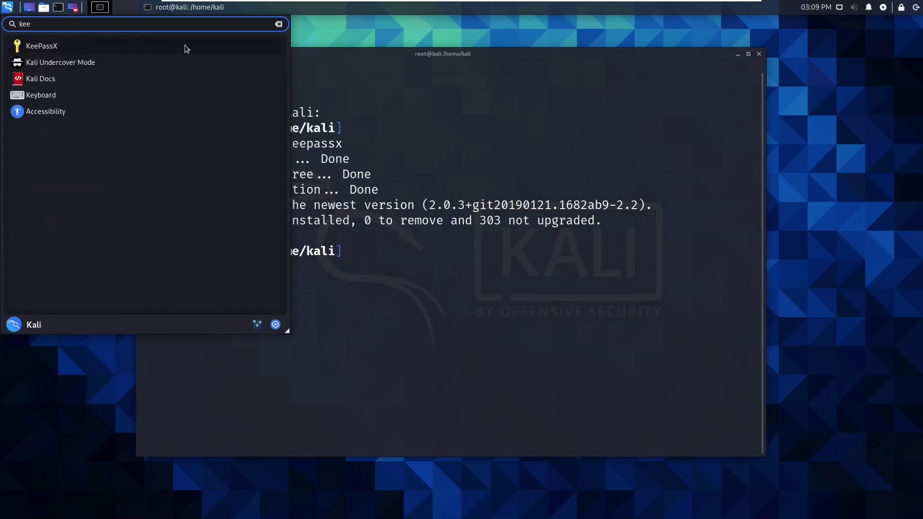
left_click(413, 53)
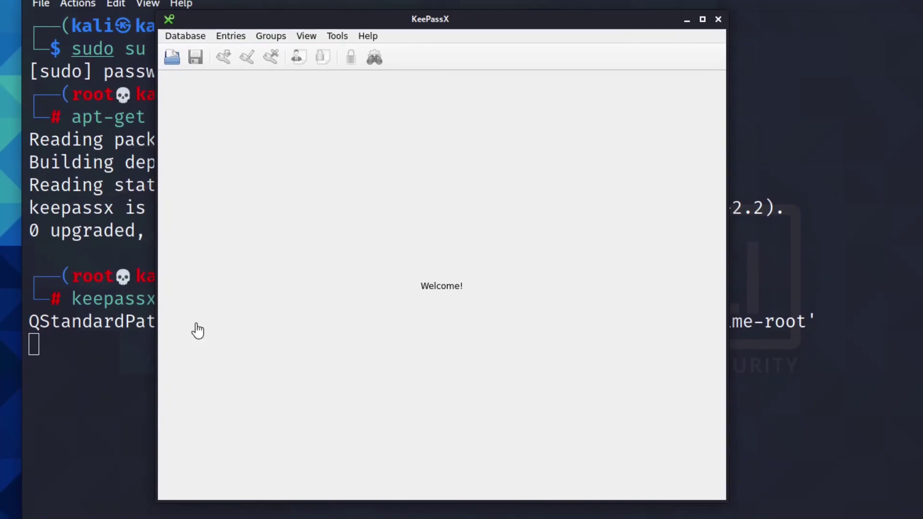
Step: Minimize the terminal and start a new database from KeePassX's Database menu
left_click(913, 4)
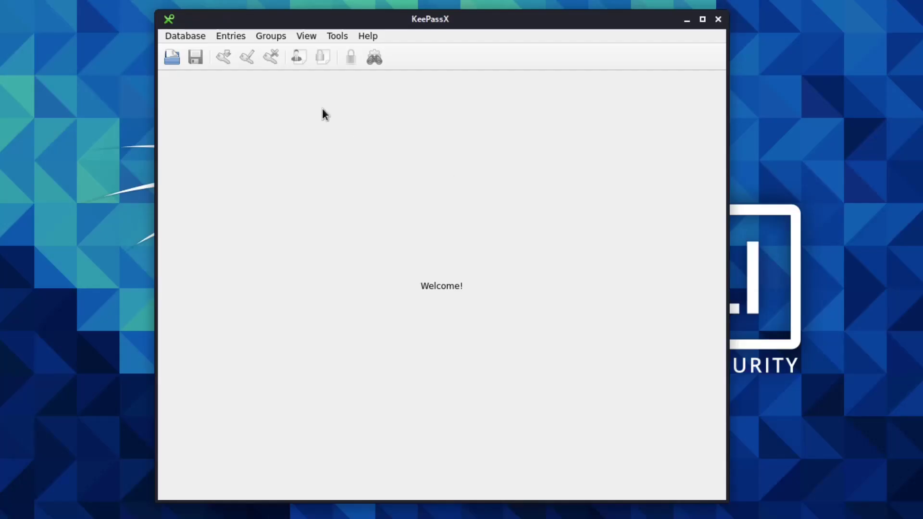
left_click(186, 36)
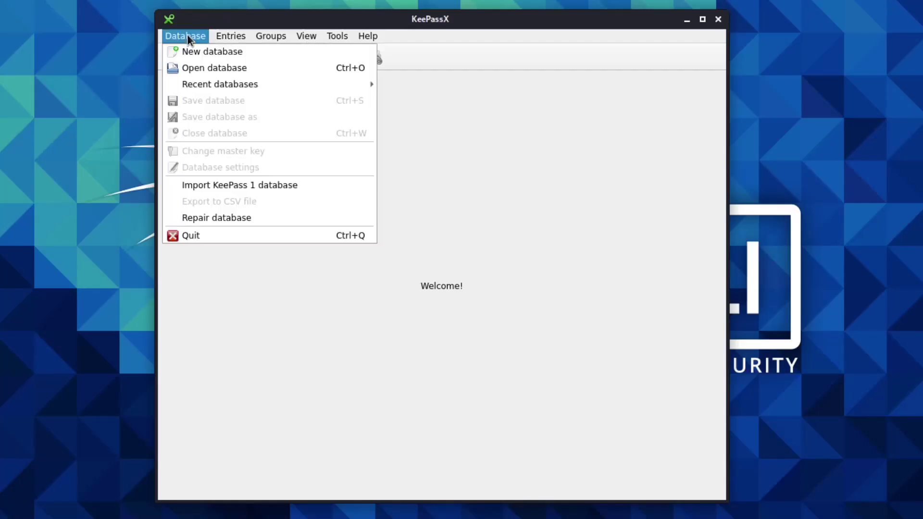
left_click(221, 53)
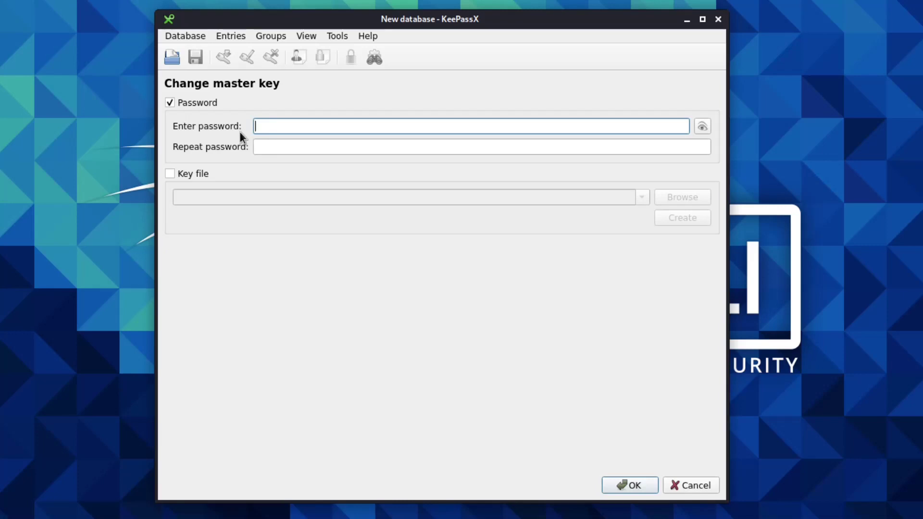
Step: Show the master password in plain text, type a trial password, then erase it
left_click(700, 126)
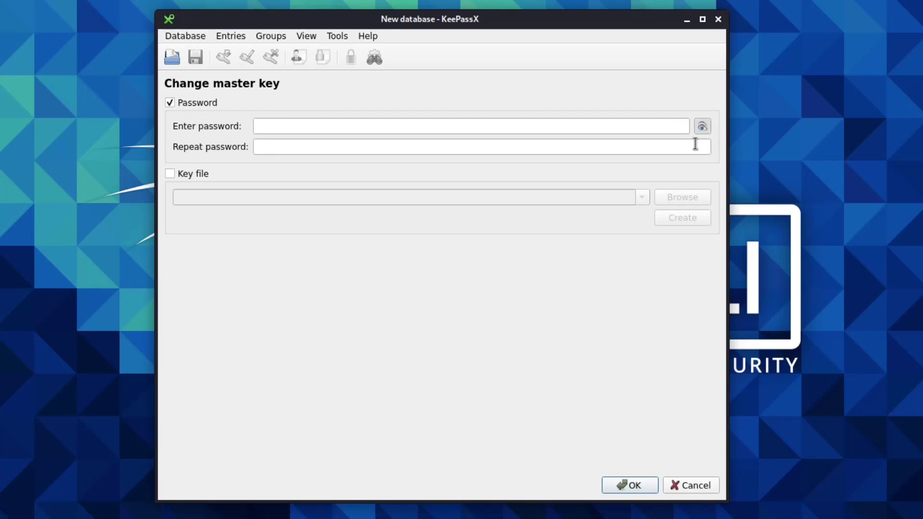
left_click(609, 126)
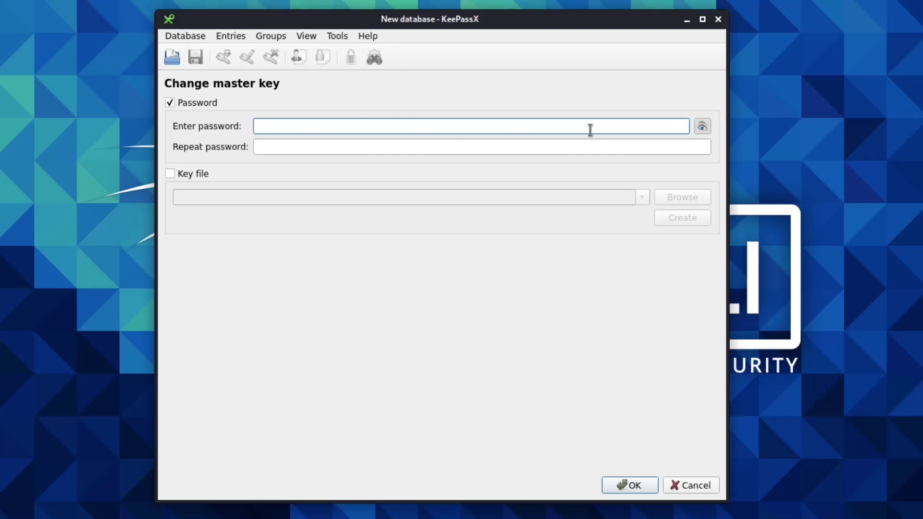
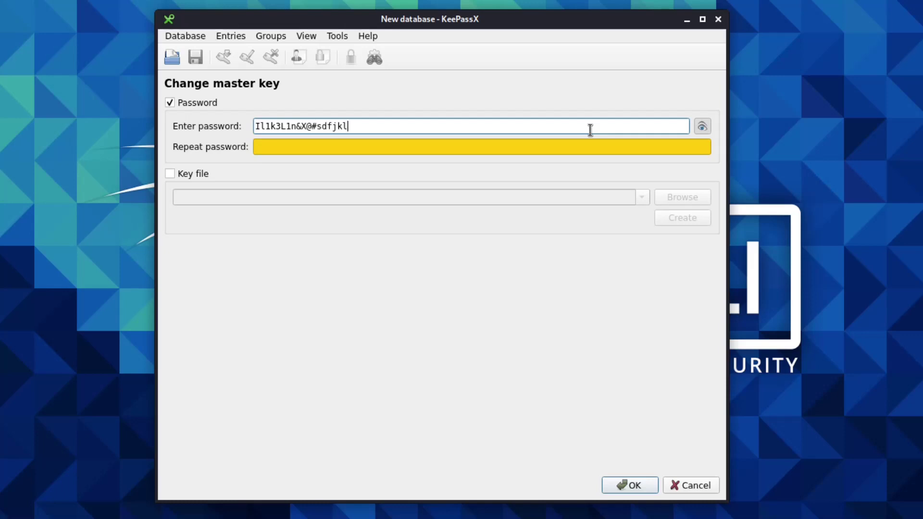
key("BackSpace")
key("BackSpace")
key("BackSpace")
key("BackSpace")
key("BackSpace")
key("BackSpace")
key("BackSpace")
key("BackSpace")
key("BackSpace")
key("BackSpace")
key("BackSpace")
key("BackSpace")
key("BackSpace")
key("BackSpace")
key("BackSpace")
key("BackSpace")
key("BackSpace")
key("BackSpace")
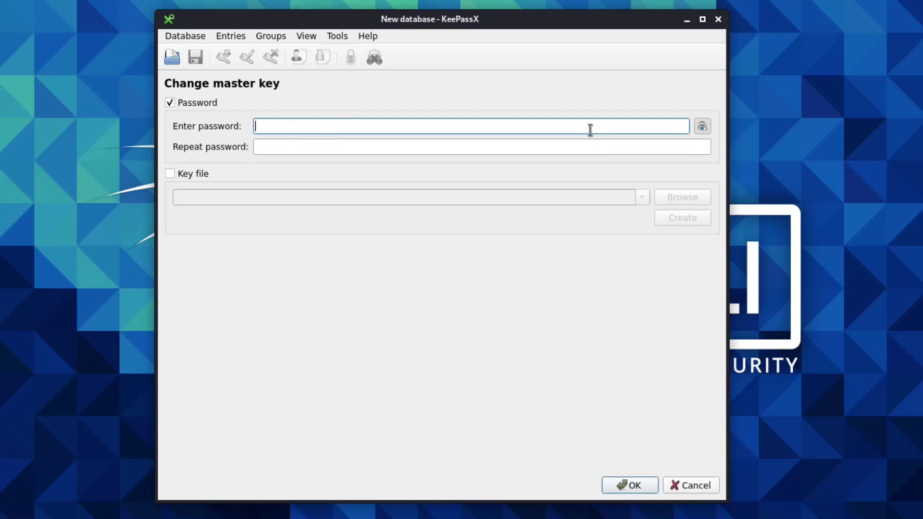
left_click(704, 129)
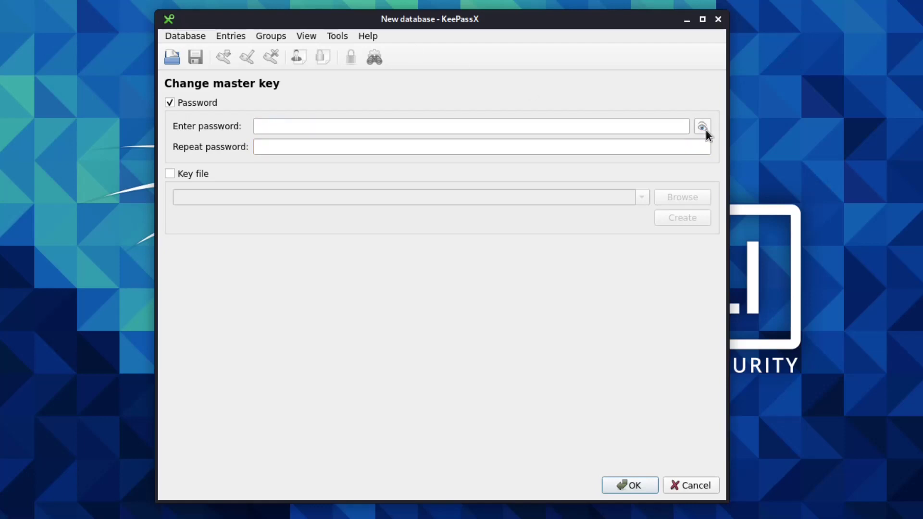
Step: Enter the same four-character master password in both Enter and Repeat password fields
left_click(527, 127)
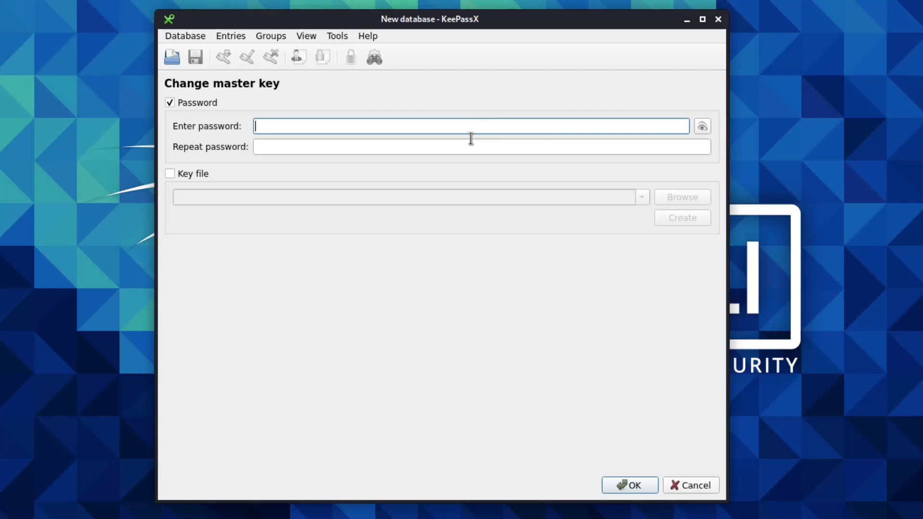
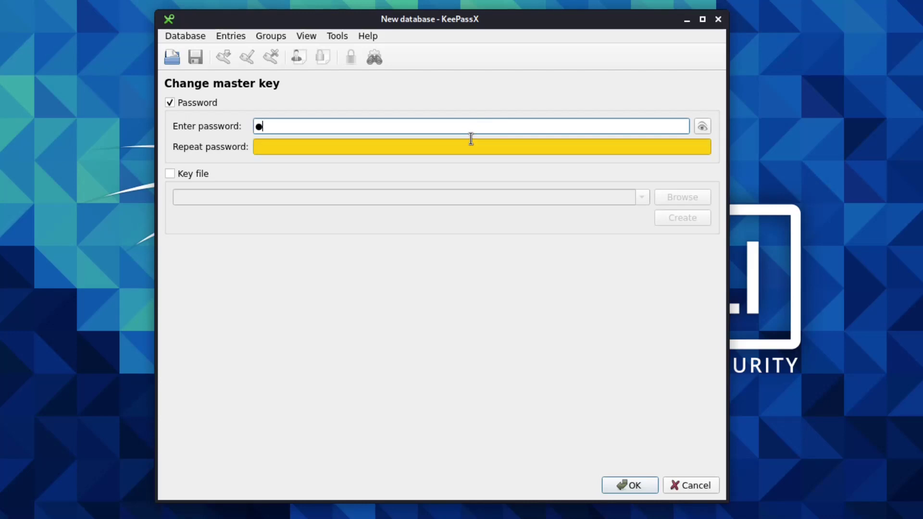
left_click(406, 150)
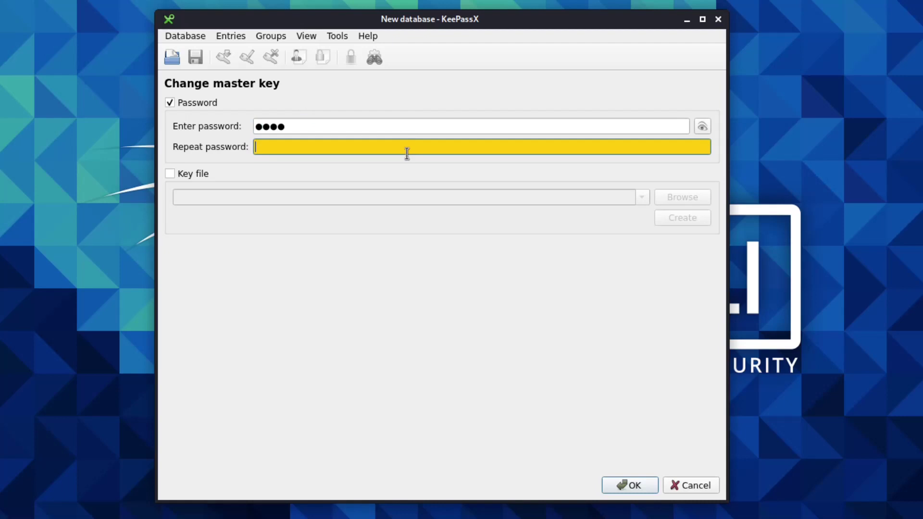
type("test")
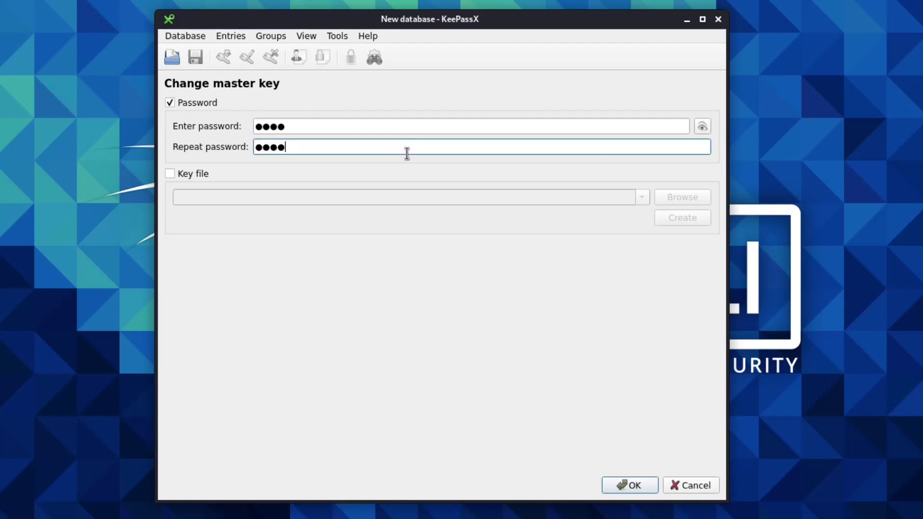
left_click(627, 486)
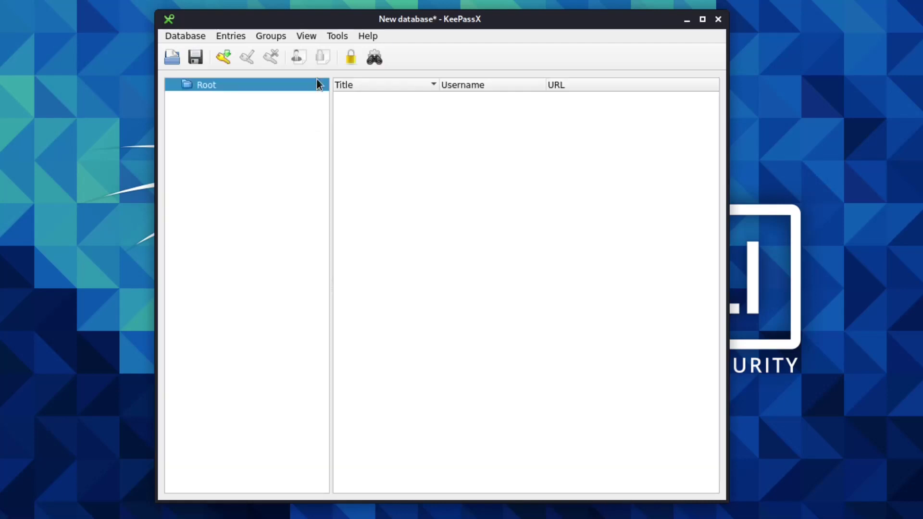
right_click(224, 87)
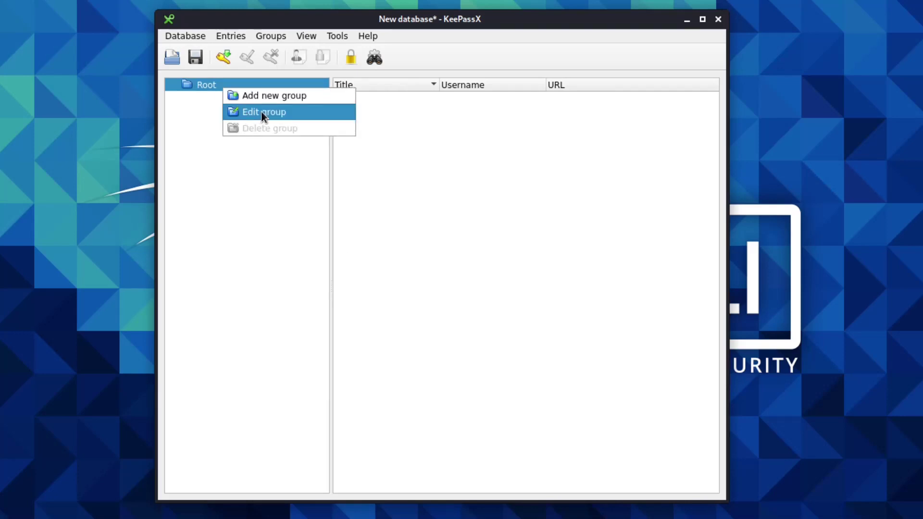
left_click(210, 89)
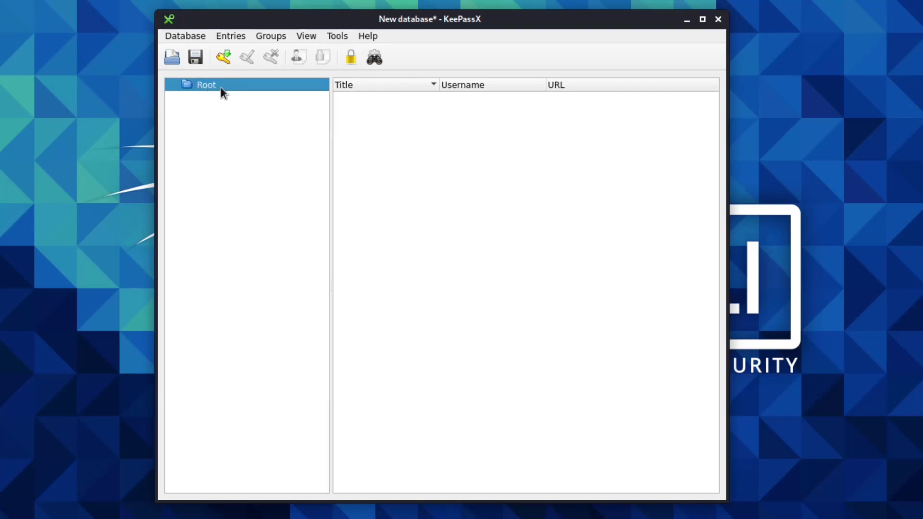
right_click(219, 86)
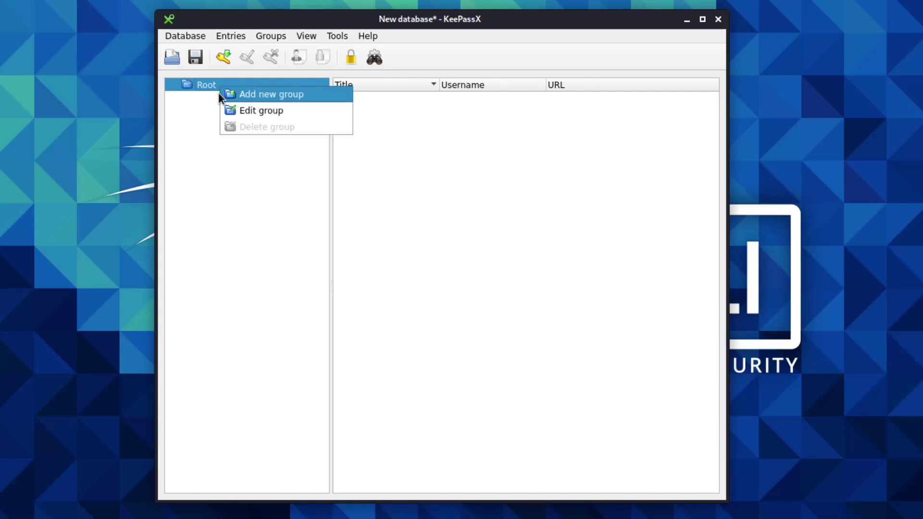
left_click(251, 111)
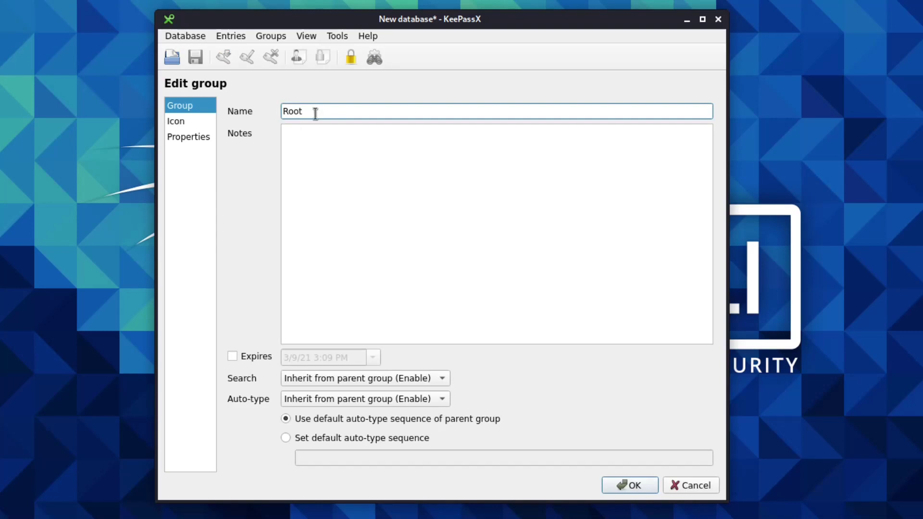
left_click_drag(316, 113, 276, 120)
left_click(702, 485)
right_click(227, 80)
left_click(244, 88)
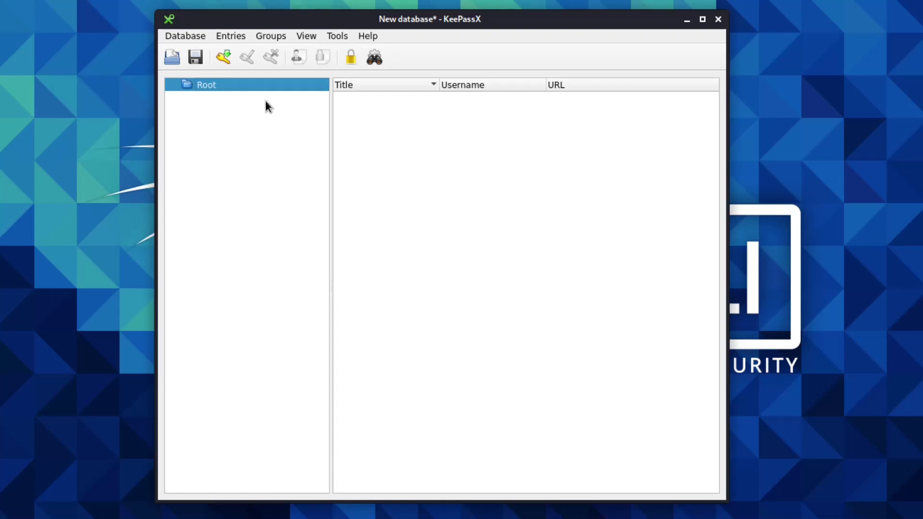
right_click(235, 88)
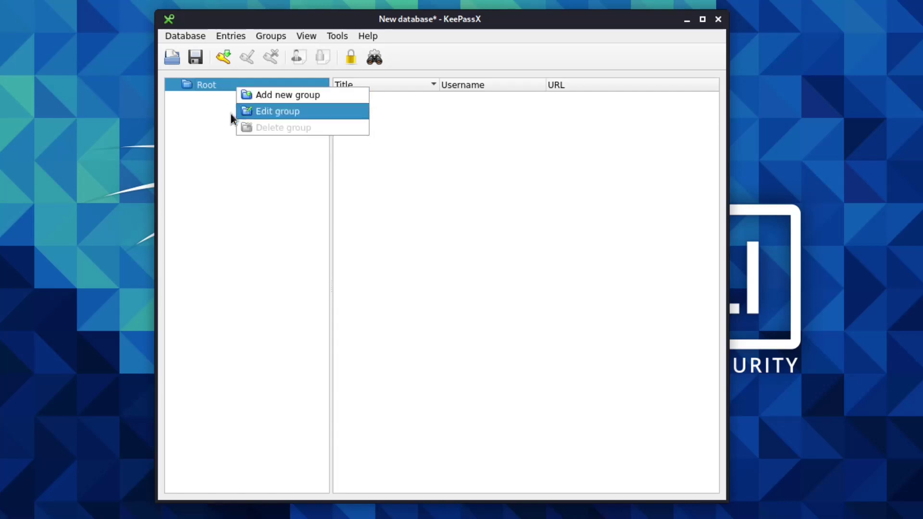
left_click(211, 121)
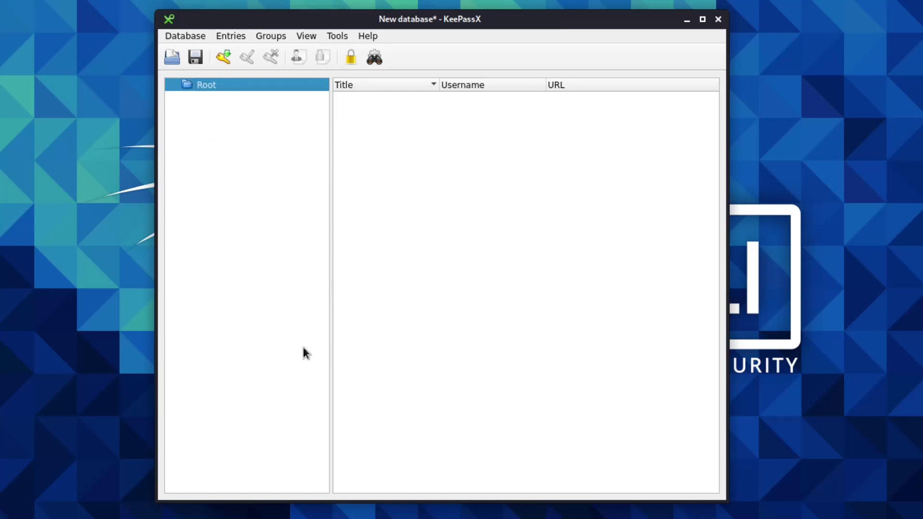
right_click(227, 86)
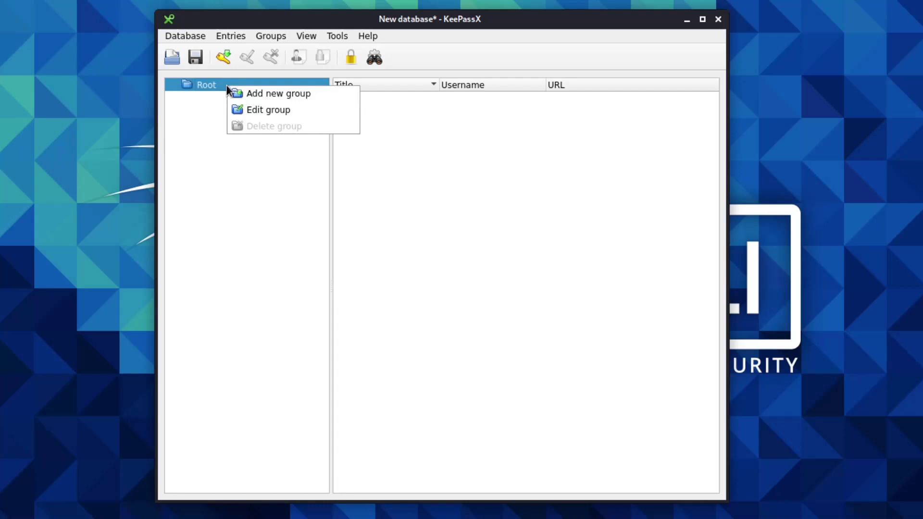
left_click(252, 110)
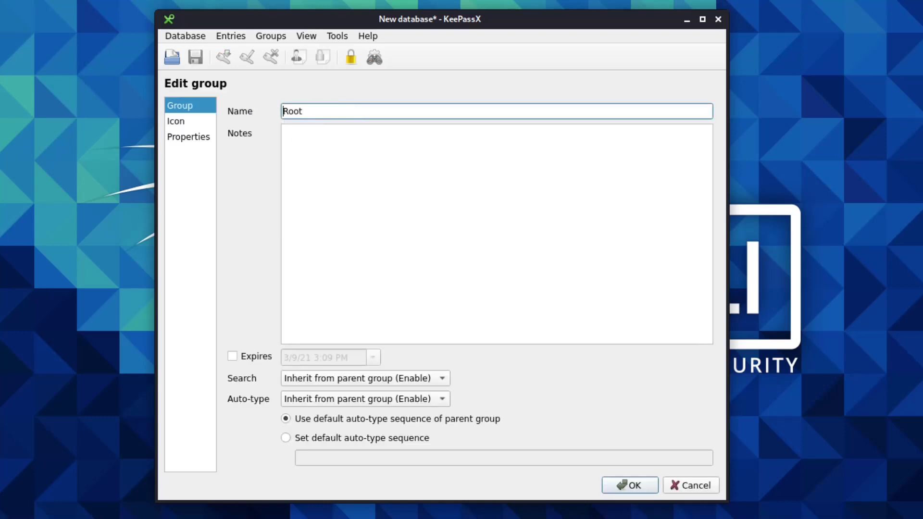
left_click(692, 486)
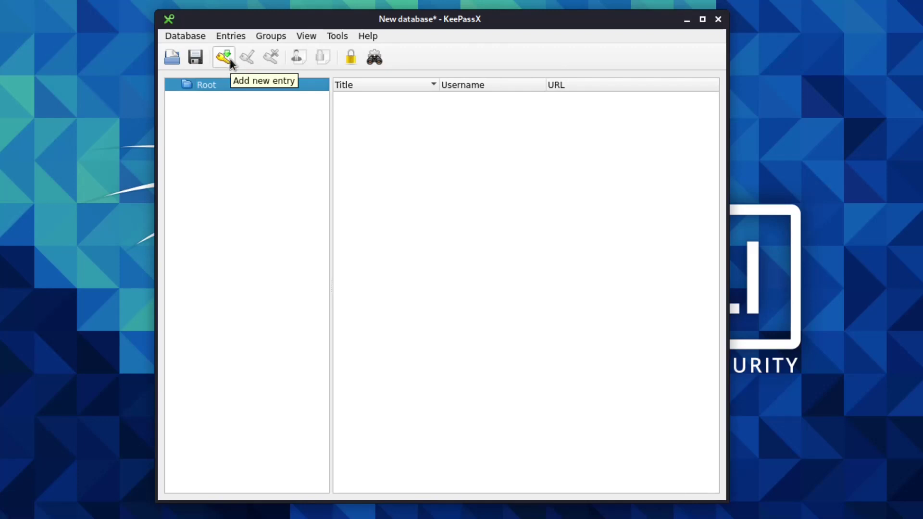
Step: Start a new entry with Ctrl+N and give it the title Facebook
left_click(201, 39)
mouse_move(231, 36)
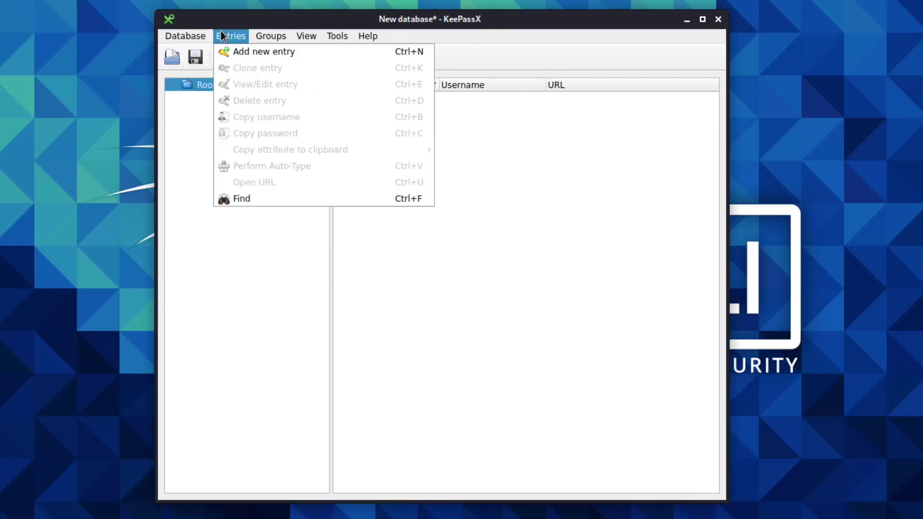
left_click(382, 229)
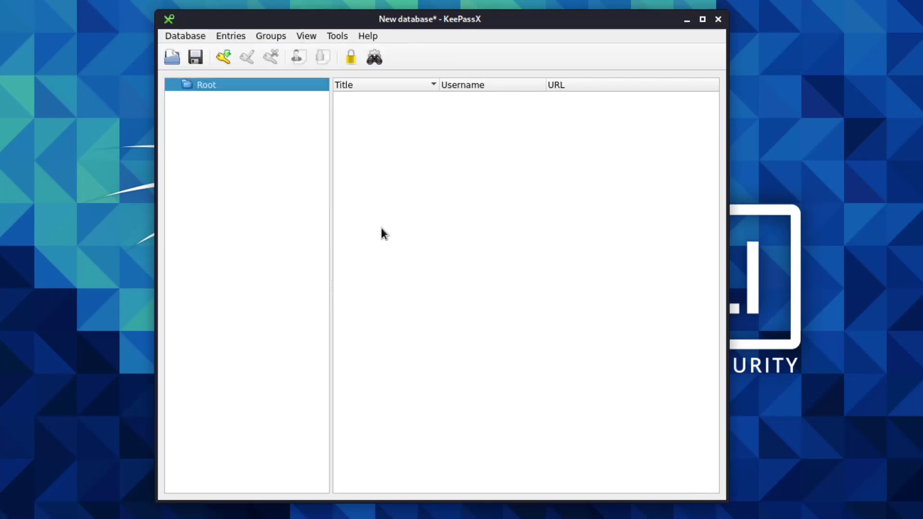
key("ctrl+n")
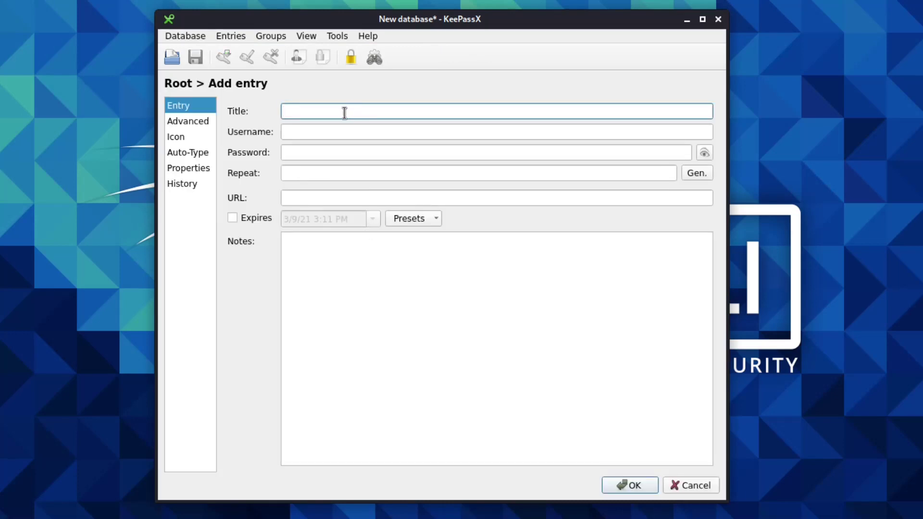
type("Facebook")
Step: Fill in the entry's username with a Gmail address
left_click(321, 131)
left_click(337, 114)
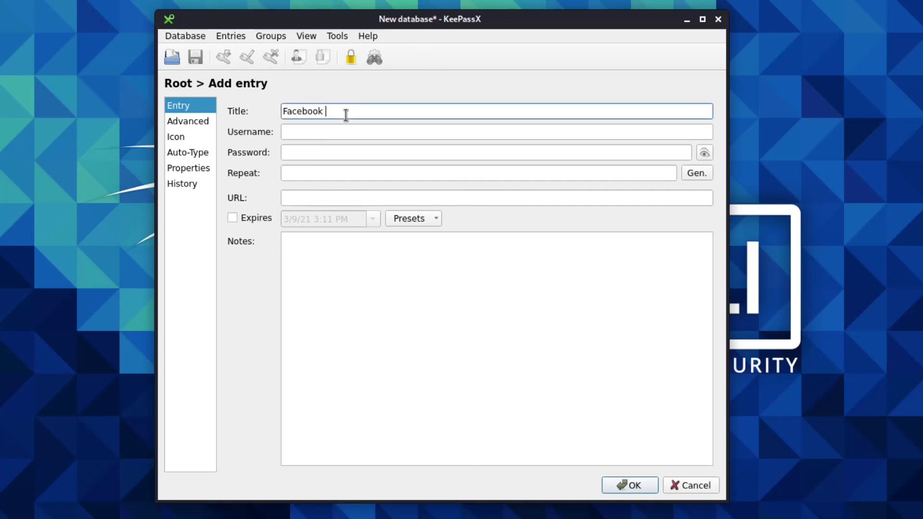
left_click(322, 131)
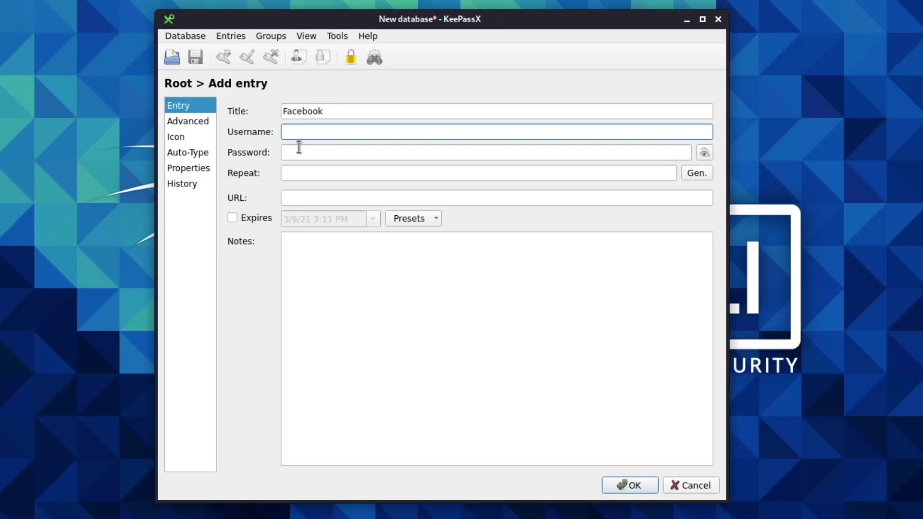
type("klsdfhsdhsdhfgdfh@")
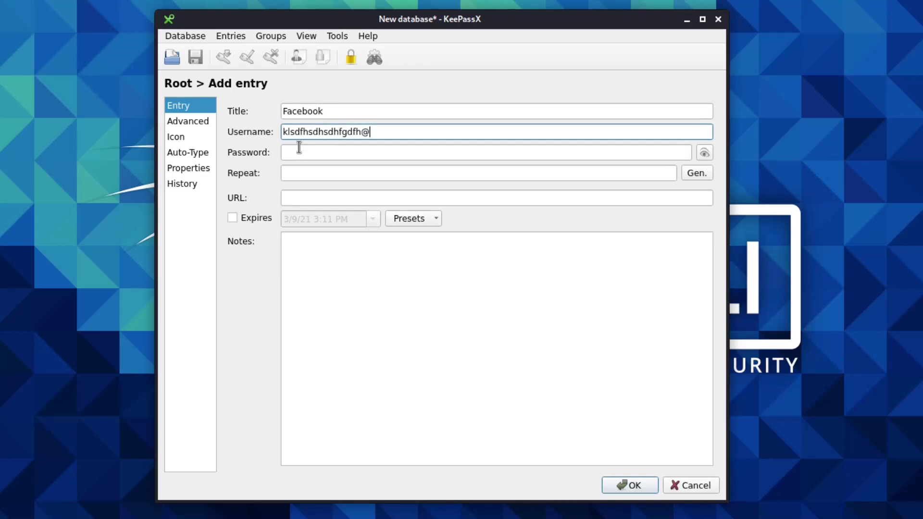
type("gmail.com")
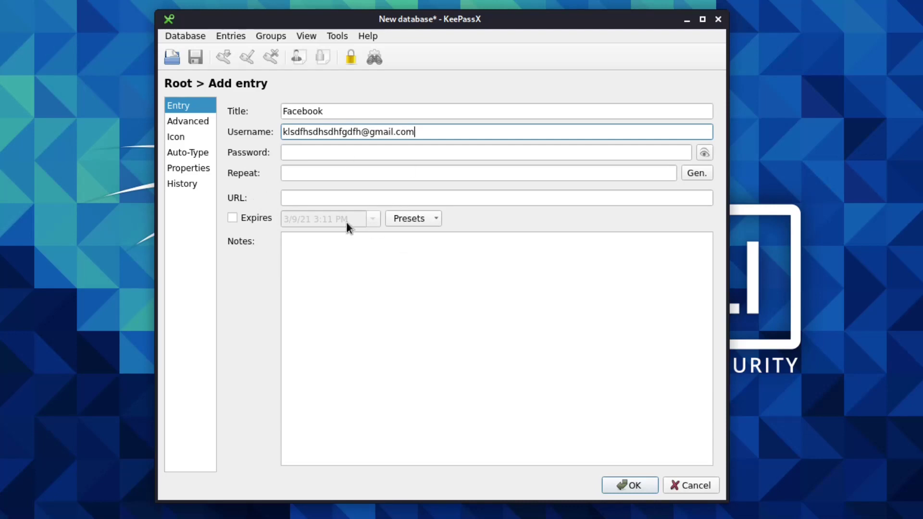
left_click(562, 199)
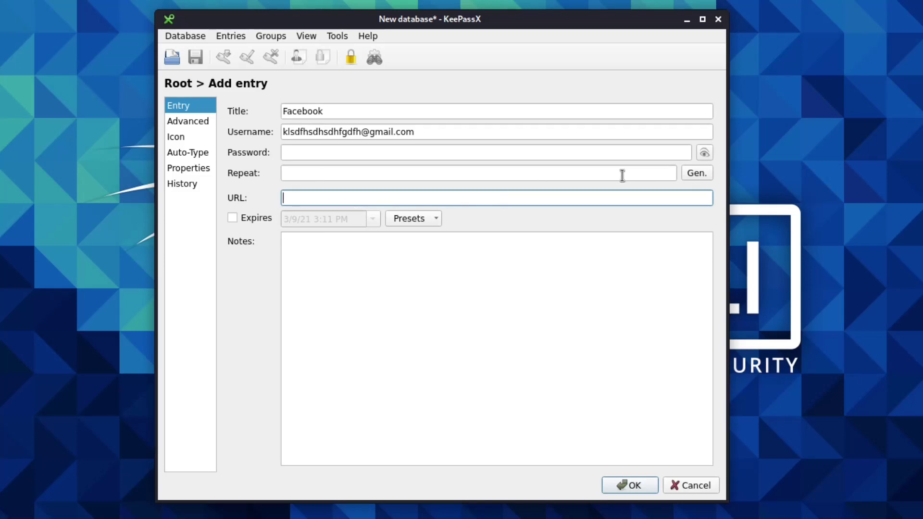
Step: Open the password generator, adjust the length, and try a symbols-only character set
left_click(697, 173)
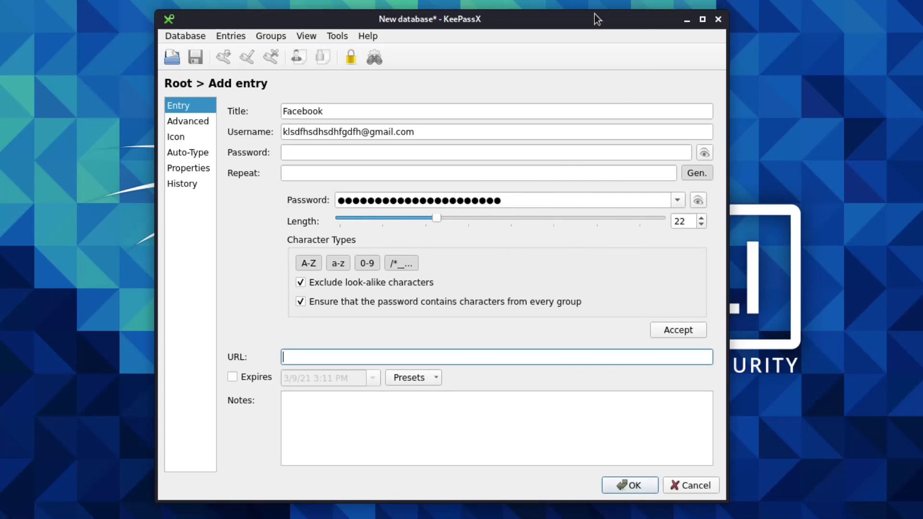
left_click(695, 202)
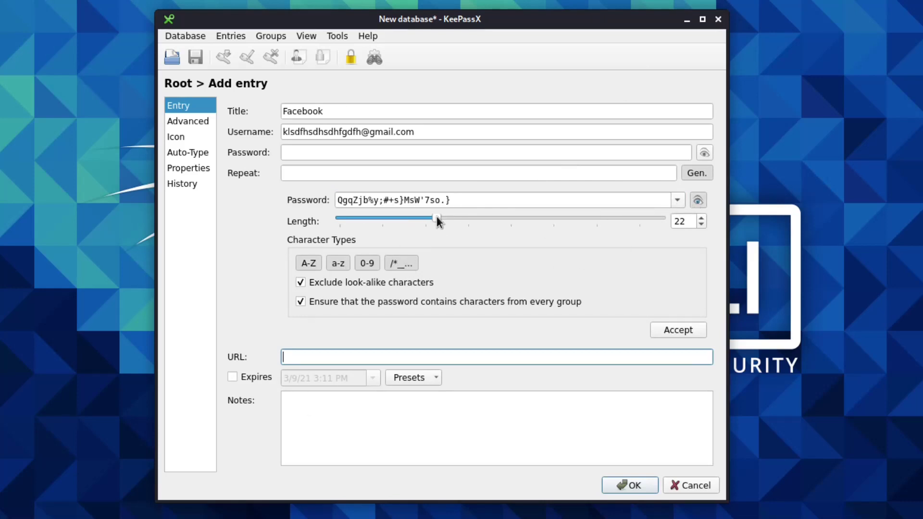
mouse_move(437, 217)
left_mouse_down()
mouse_move(692, 221)
mouse_move(403, 210)
mouse_move(428, 211)
left_mouse_up()
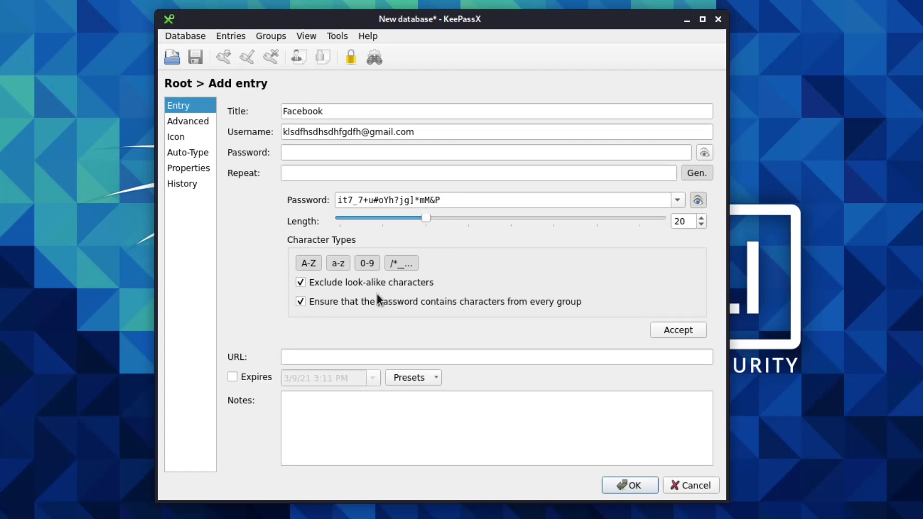
left_click(316, 267)
left_click(337, 264)
left_click(365, 264)
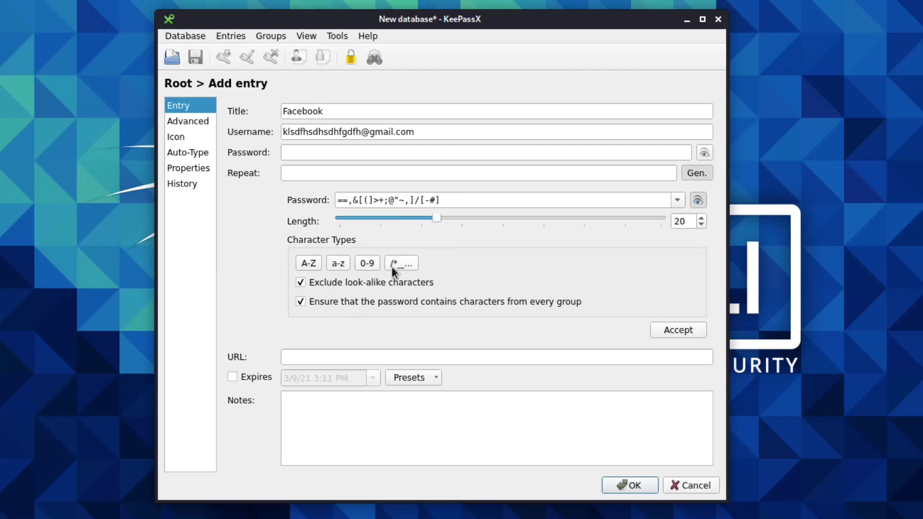
left_click(395, 263)
left_click(373, 263)
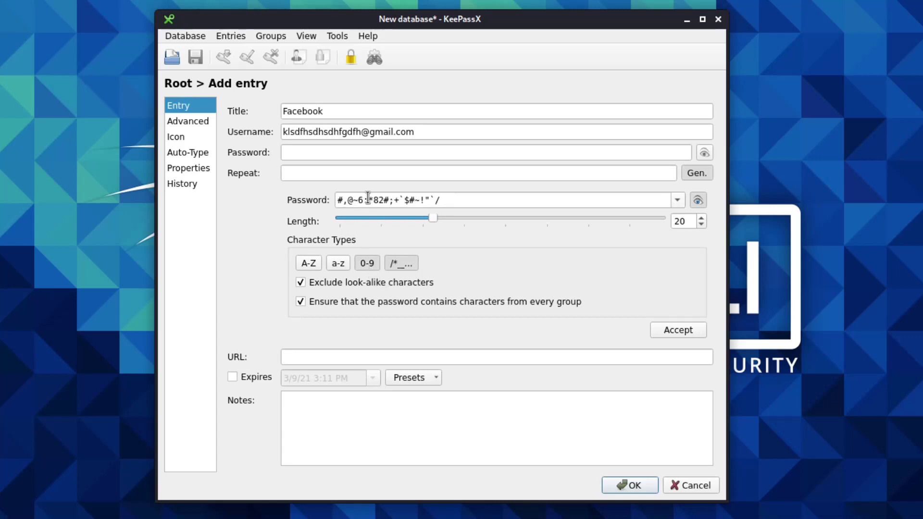
Step: Cycle the character classes to uppercase-only, then re-enable lowercase, digits and symbols
left_click_drag(365, 200, 442, 200)
left_click(337, 263)
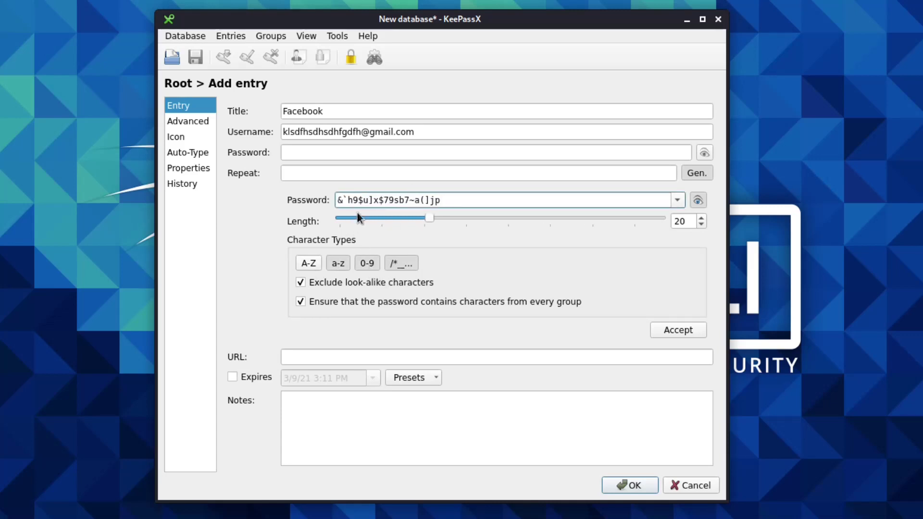
left_click(304, 263)
left_click(385, 265)
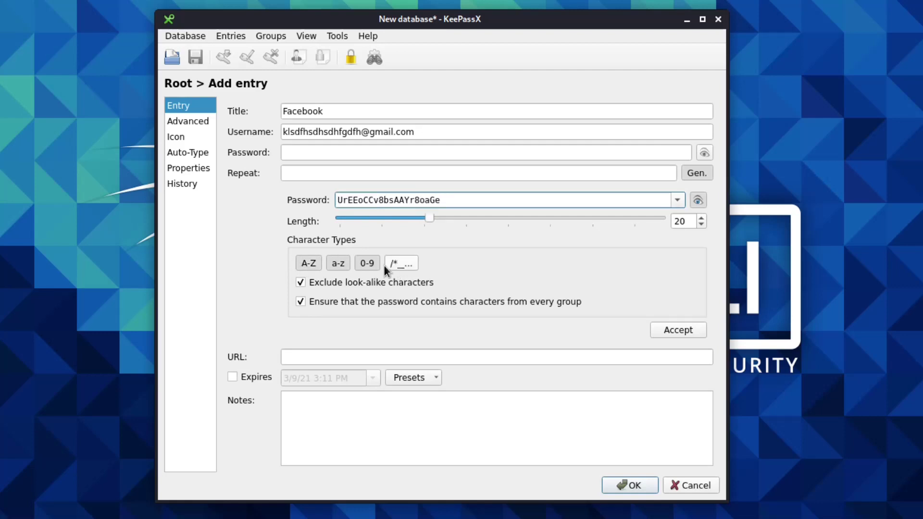
left_click(357, 267)
left_click(347, 267)
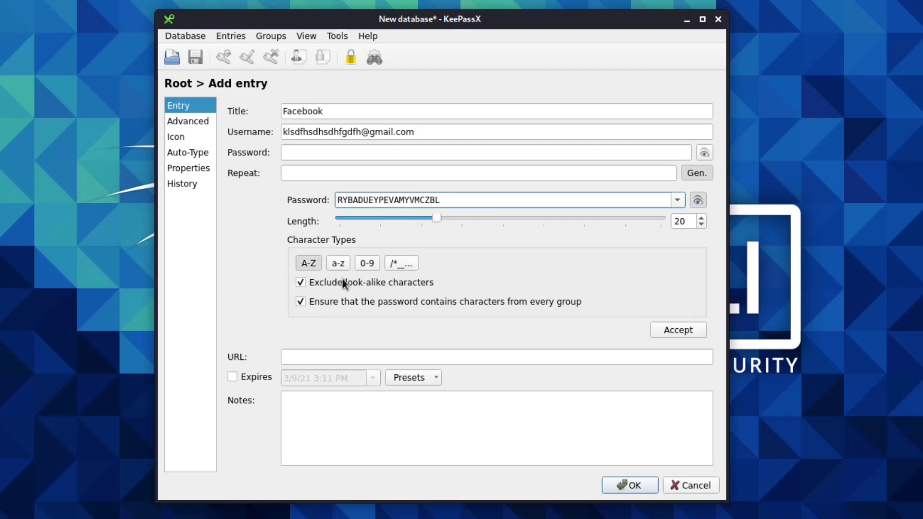
left_click(370, 205)
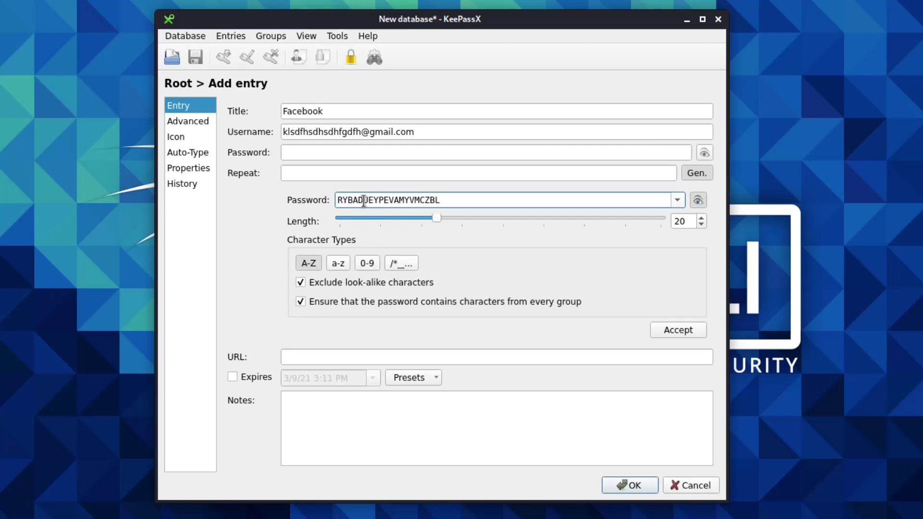
left_click(336, 264)
left_click(370, 265)
left_click(397, 264)
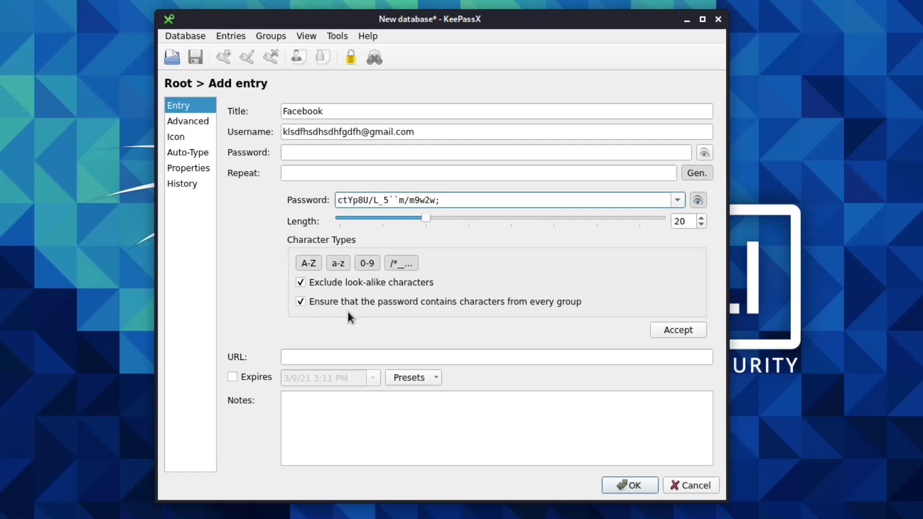
Step: Accept the generated 20-character password, reveal it in both fields, and open the Advanced page
left_click(428, 355)
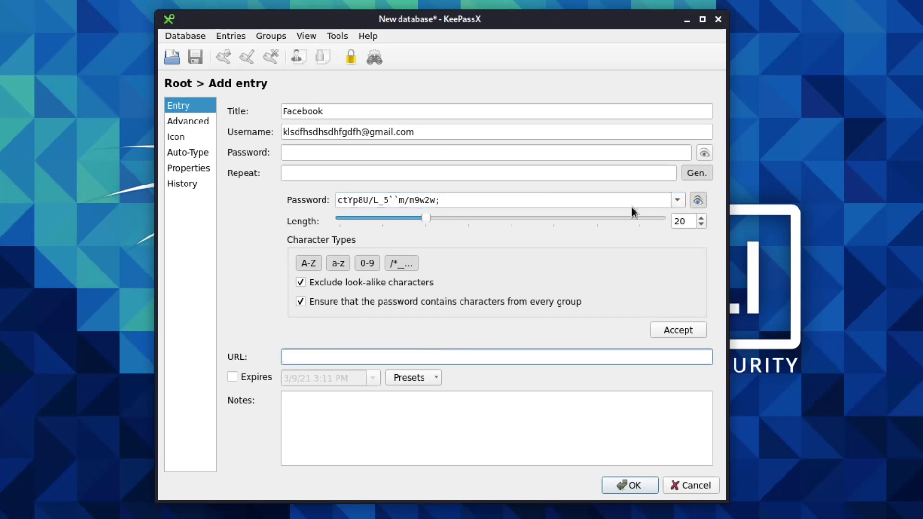
left_click(671, 330)
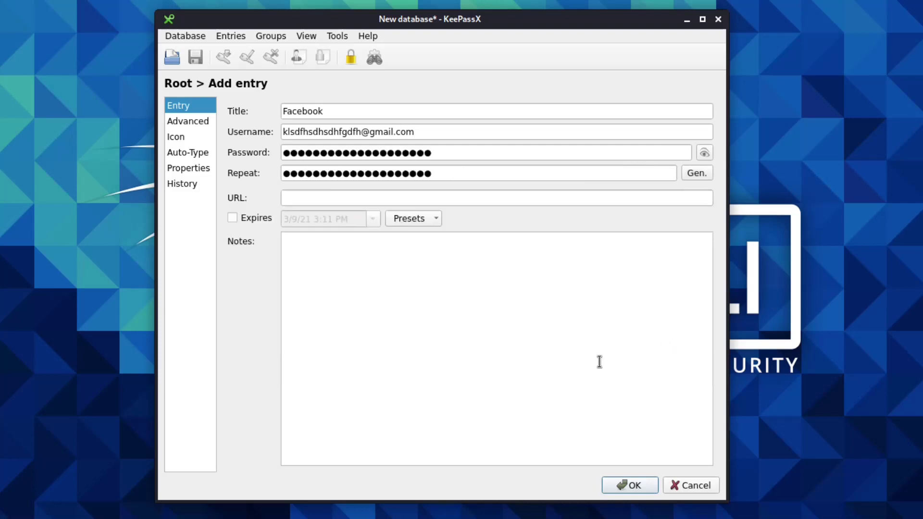
left_click(703, 152)
left_click(411, 152)
left_click(413, 172)
left_click(418, 150)
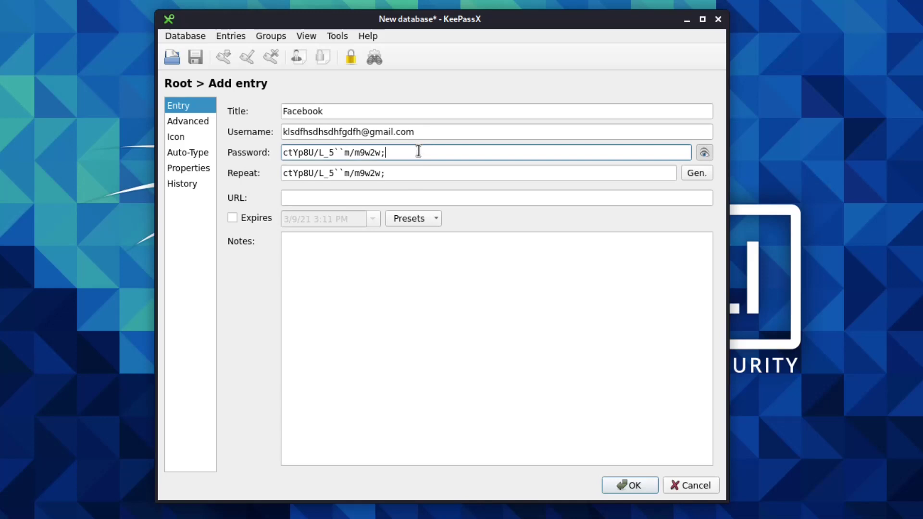
left_click(422, 175)
left_click(375, 198)
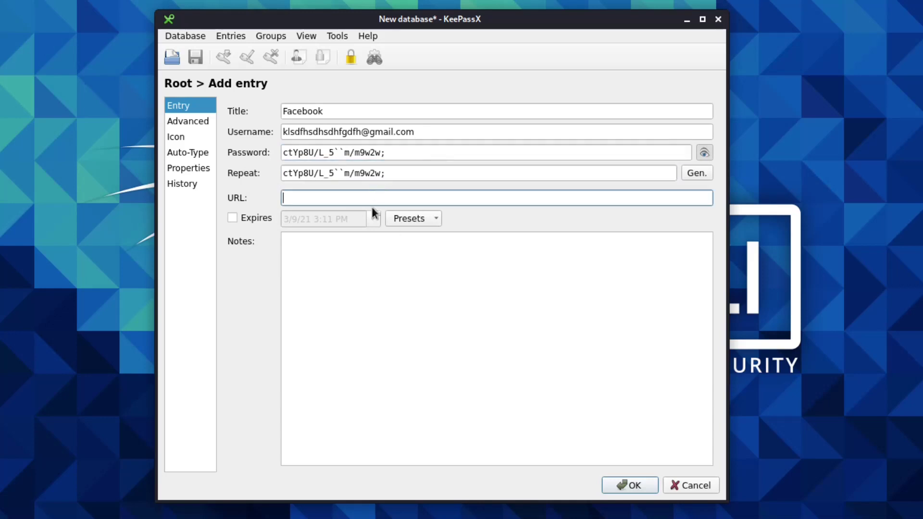
left_click(350, 250)
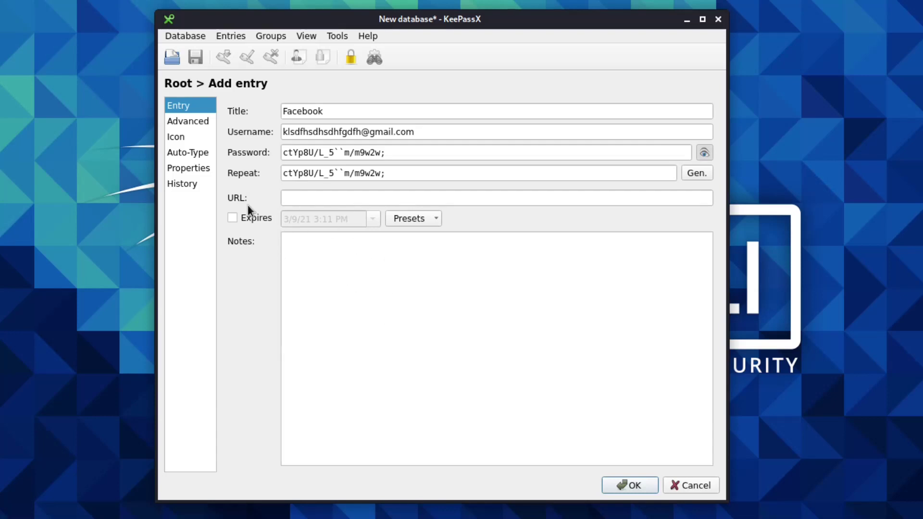
left_click(178, 122)
Step: Browse the entry's Icon, Advanced, Auto-Type, Properties and History pages
left_click(181, 136)
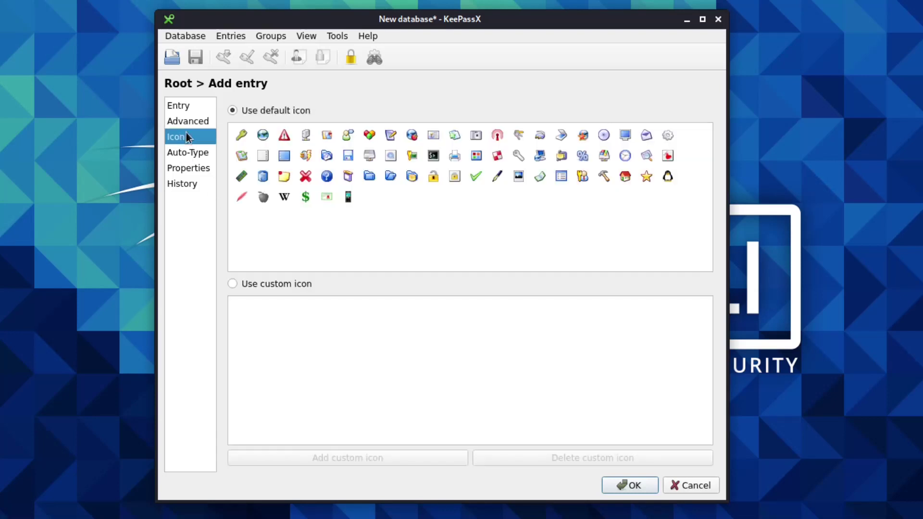
left_click(194, 126)
left_click(188, 140)
left_click(191, 159)
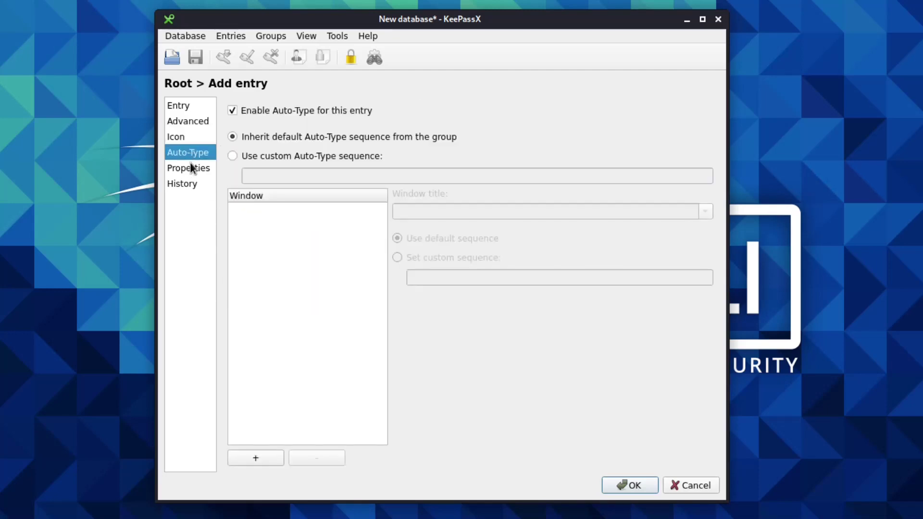
left_click(191, 138)
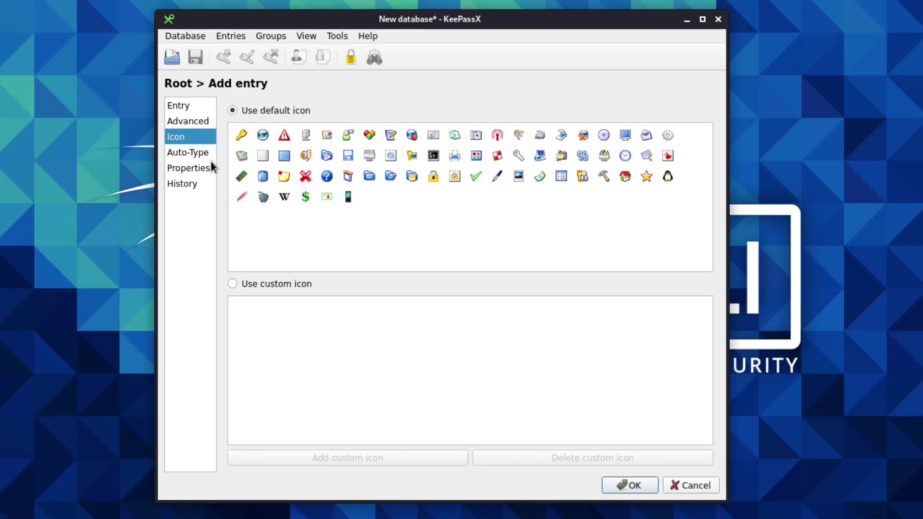
left_click(187, 153)
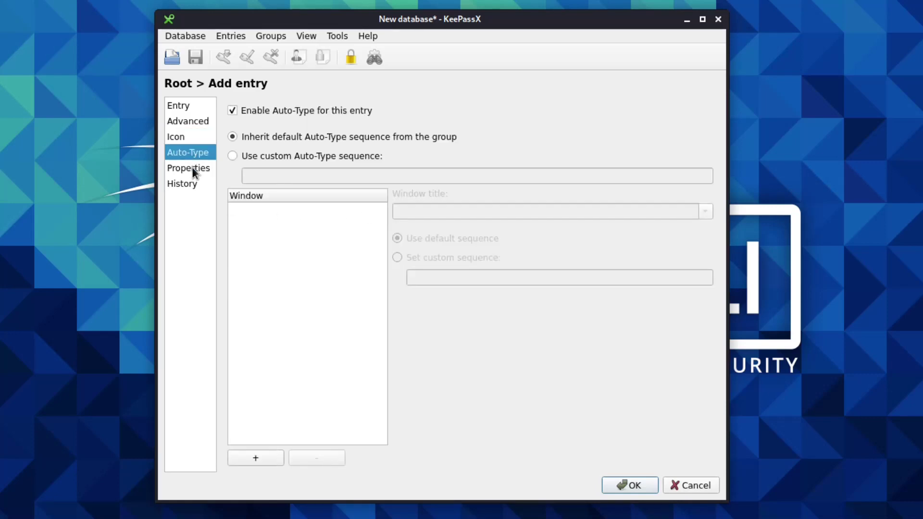
left_click(193, 169)
left_click(190, 186)
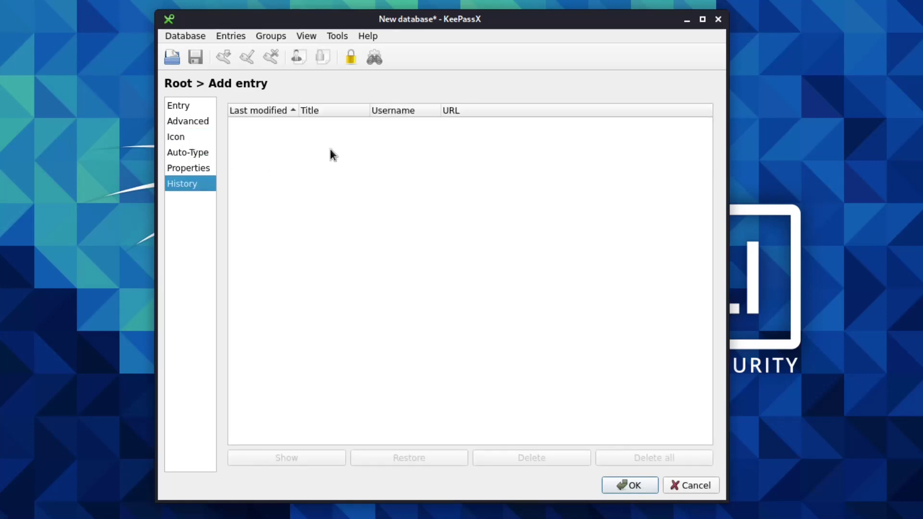
Step: Set the Facebook entry to expire in 3 months (6/9/21 3:14 PM)
left_click(190, 109)
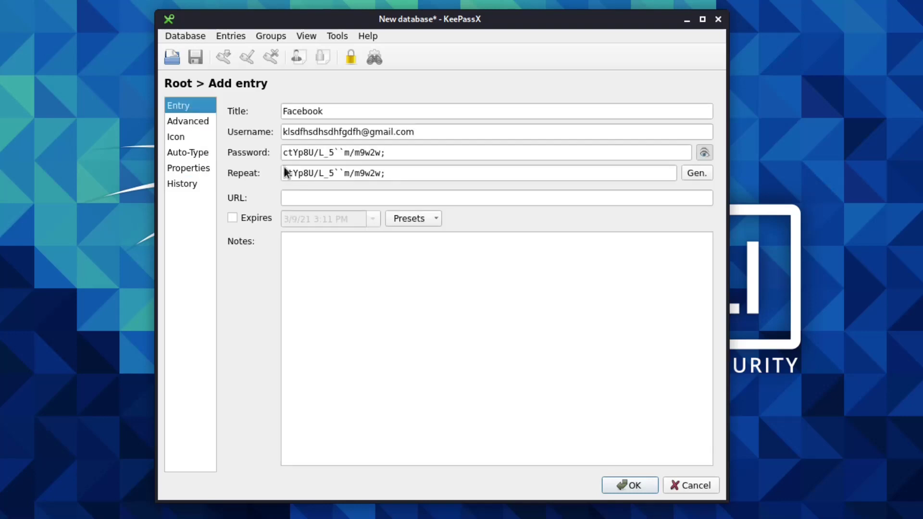
left_click(233, 218)
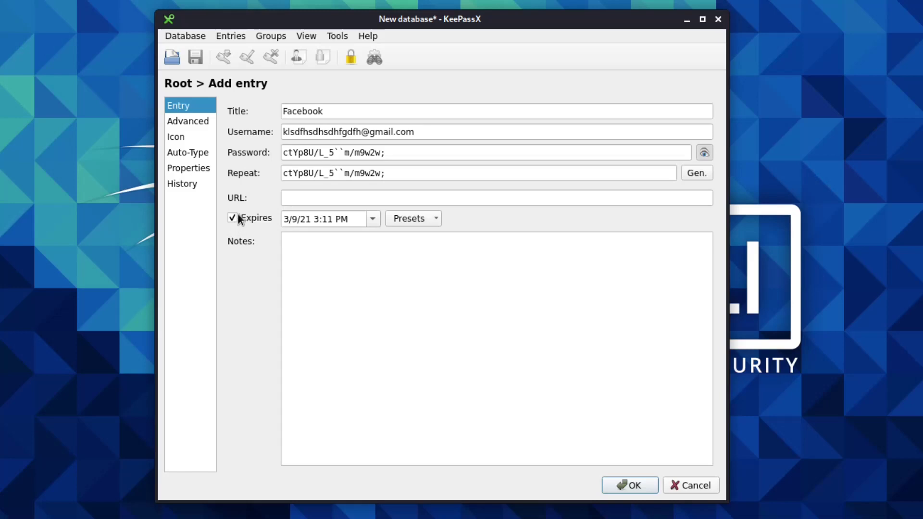
left_click(417, 219)
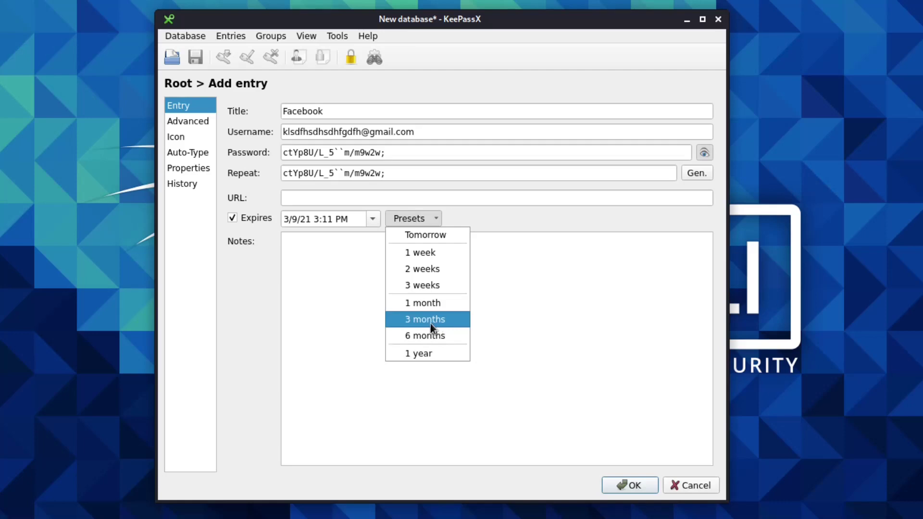
left_click(430, 319)
Step: Check the Facebook title, then save the entry into the Root group
double_click(343, 111)
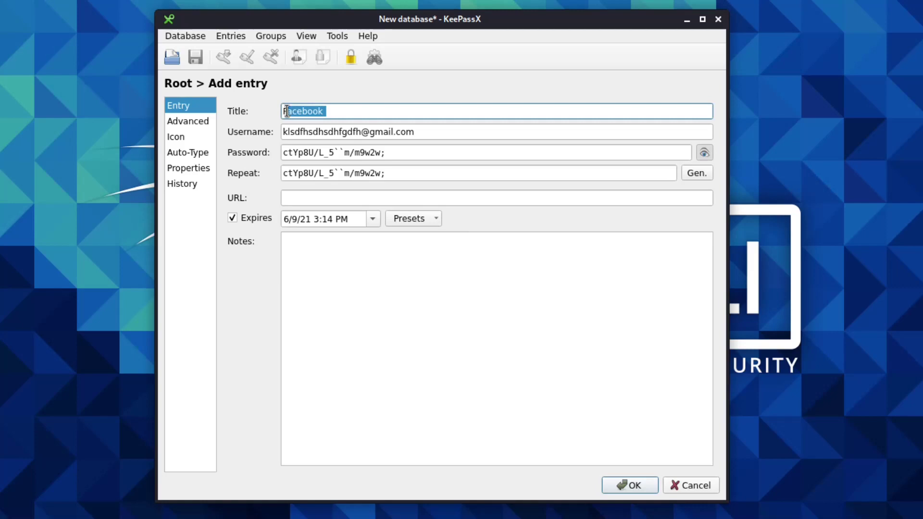
left_click(391, 105)
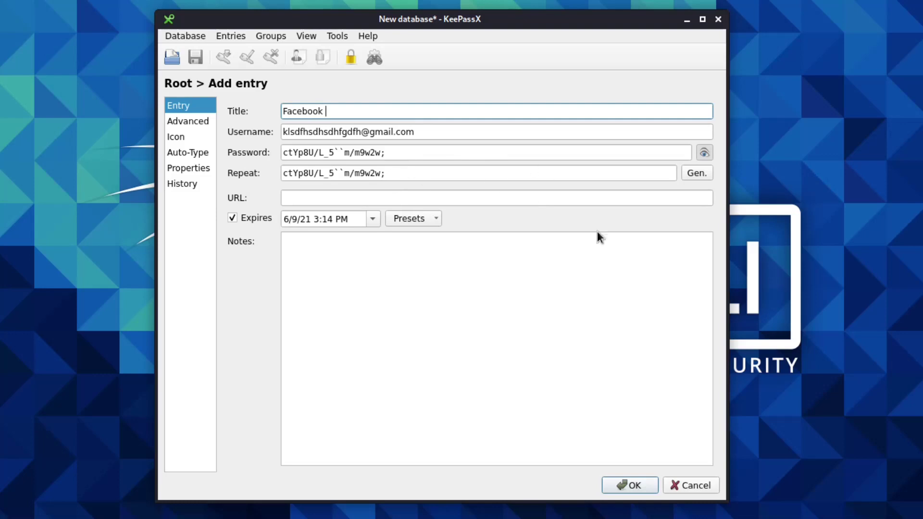
left_click(619, 485)
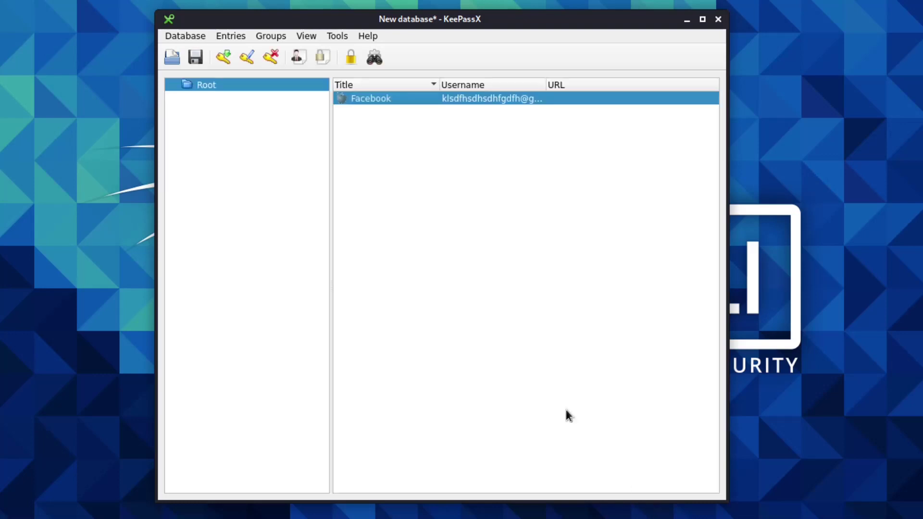
left_click(419, 185)
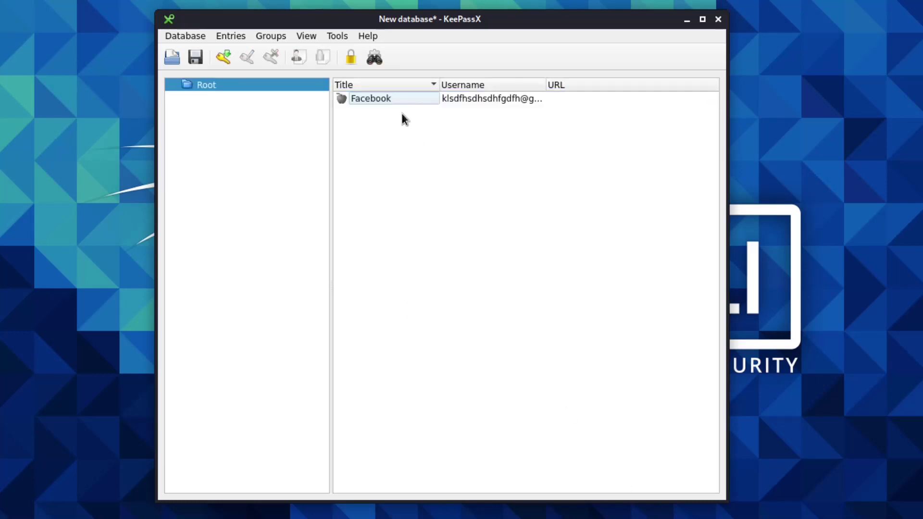
Step: Bring up the right-click command menu for the Facebook entry in the entry list
left_click(439, 100)
right_click(456, 98)
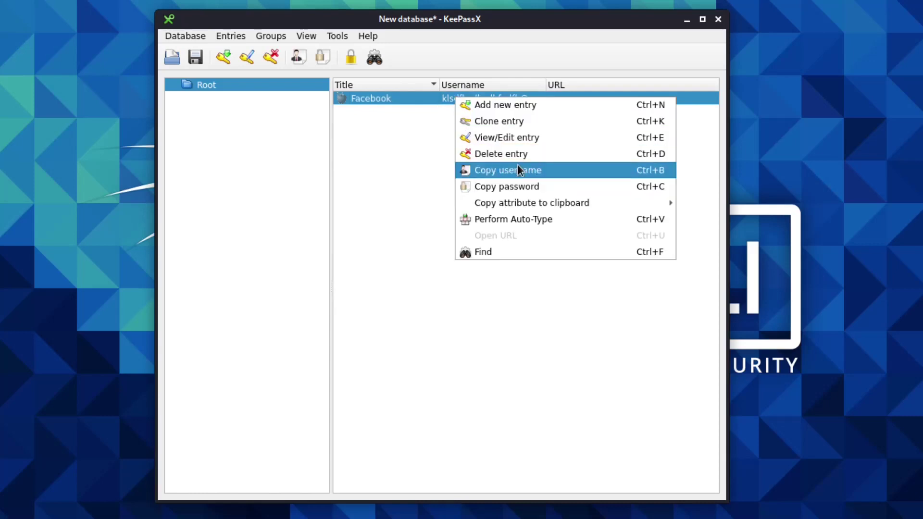
left_click(464, 91)
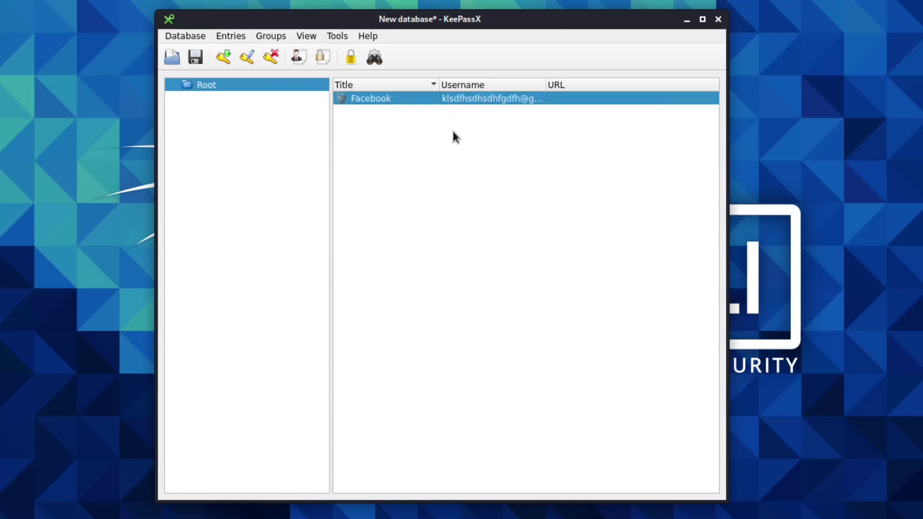
right_click(493, 101)
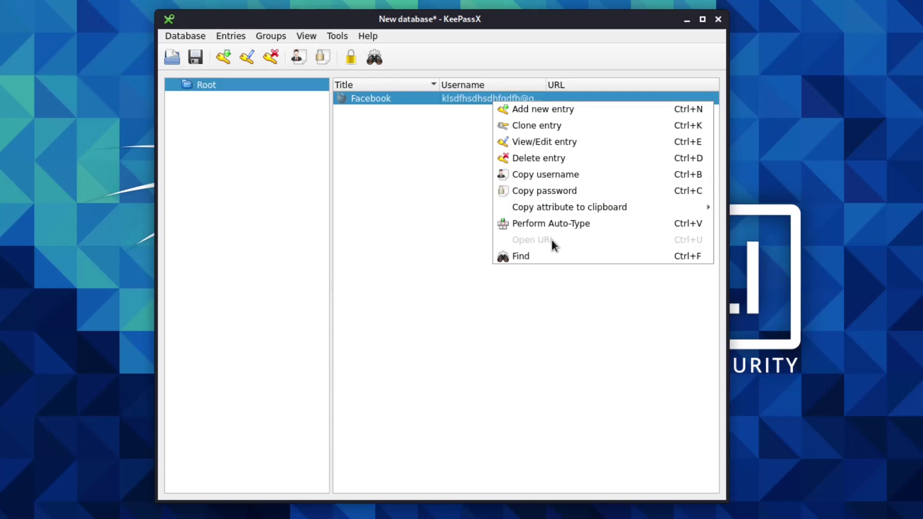
left_click(432, 98)
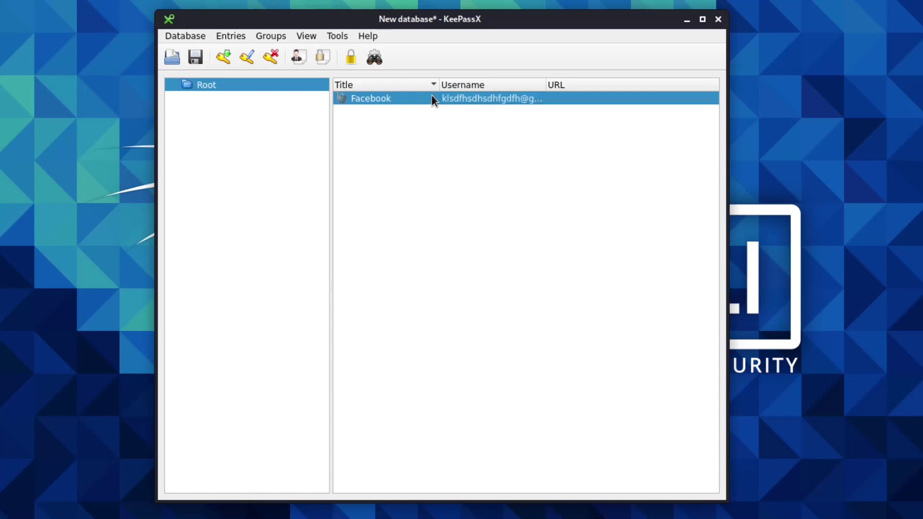
right_click(432, 98)
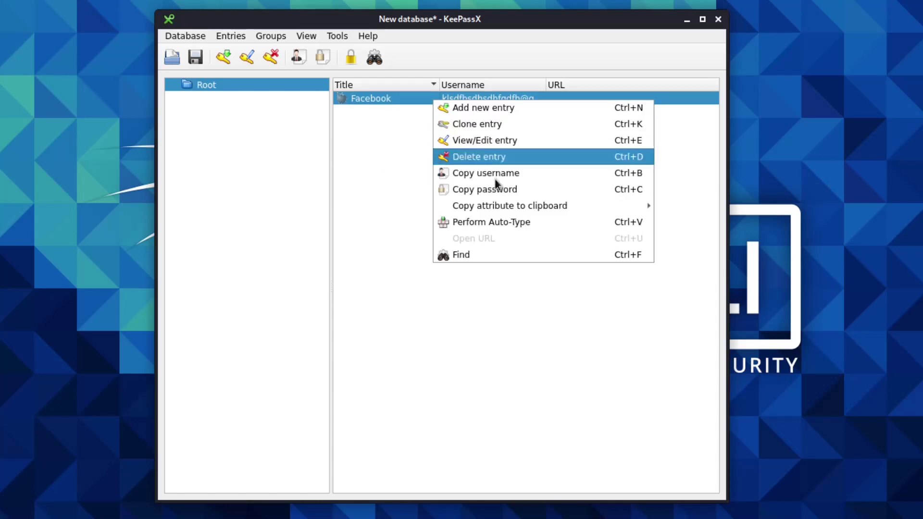
left_click(486, 140)
left_click(431, 197)
type("ww")
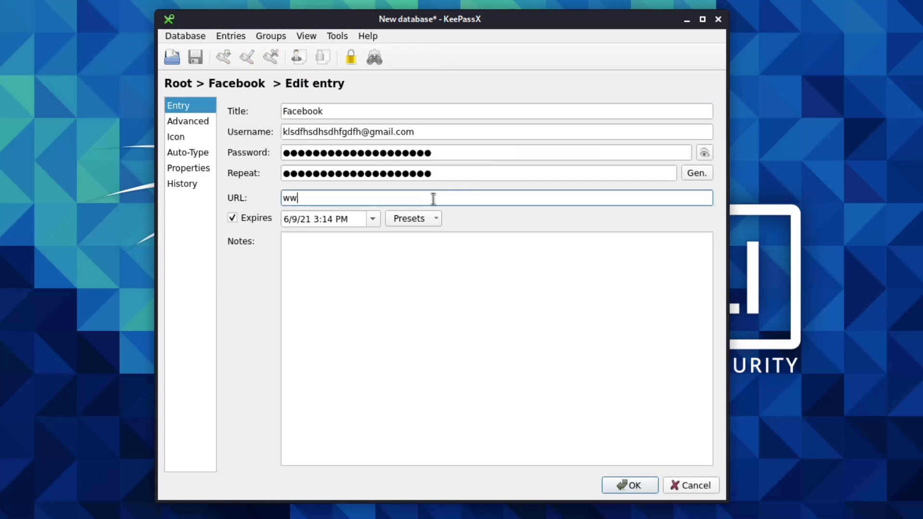
type("w.facebook.com")
left_click(647, 489)
Step: Try Open URL on the Facebook entry and close the browser-launch error message
right_click(518, 99)
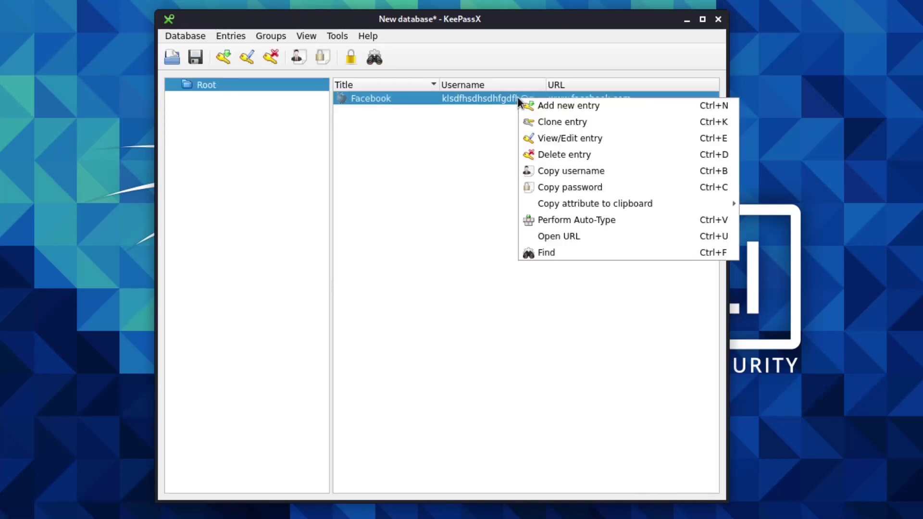
left_click(572, 235)
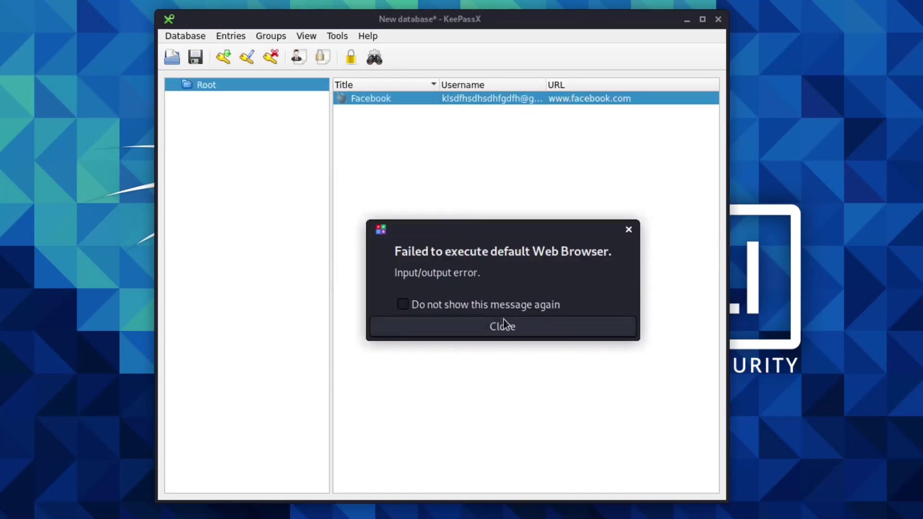
left_click(476, 306)
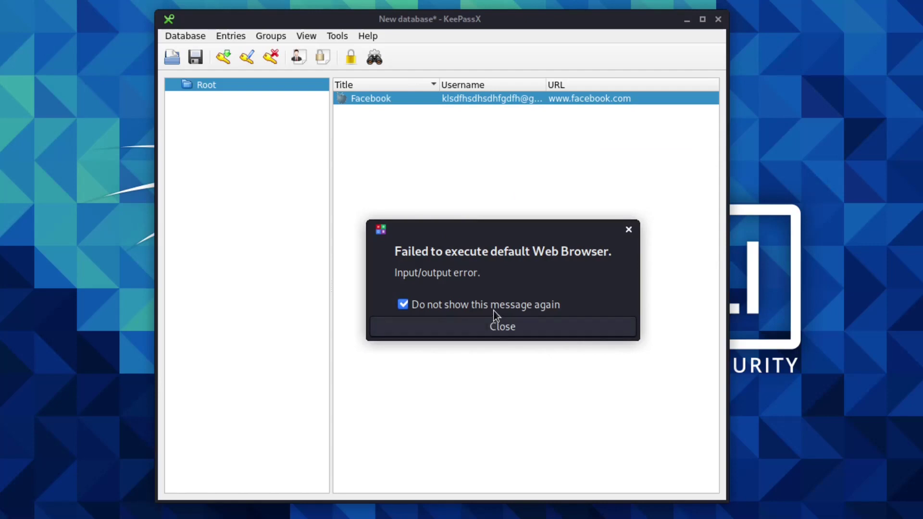
key("space")
left_click(628, 229)
Step: Look through the entry's Copy attribute to clipboard options without choosing any
left_click(434, 121)
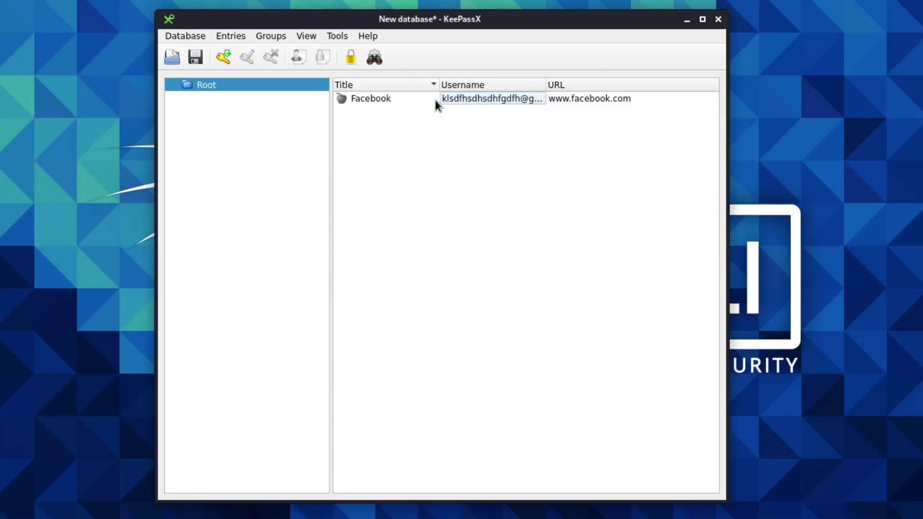
right_click(435, 100)
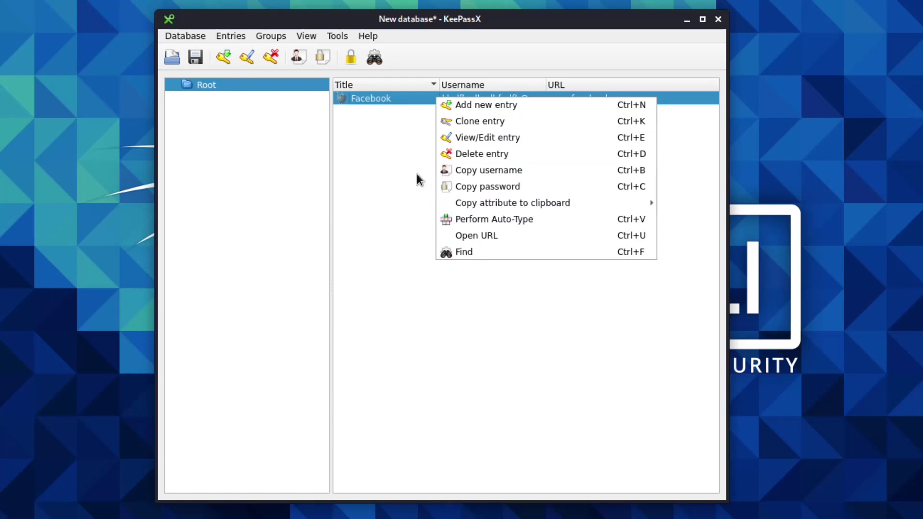
left_click(401, 169)
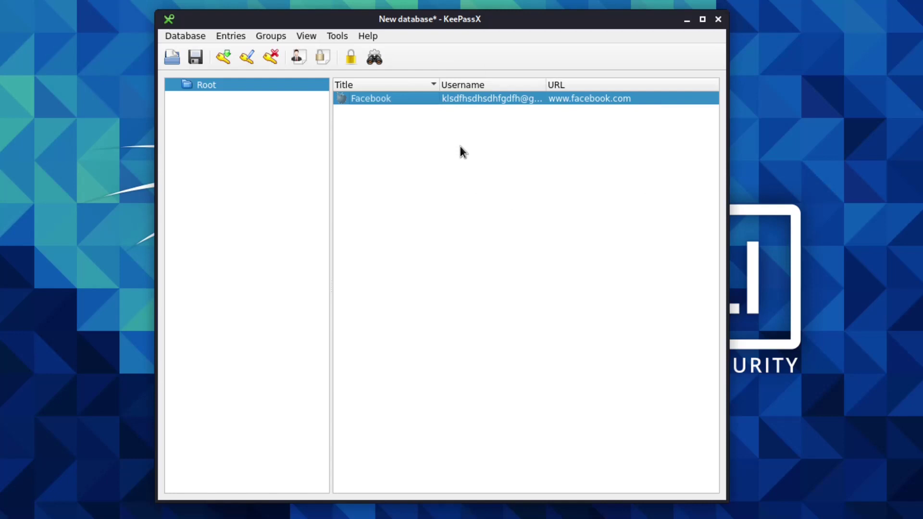
right_click(465, 104)
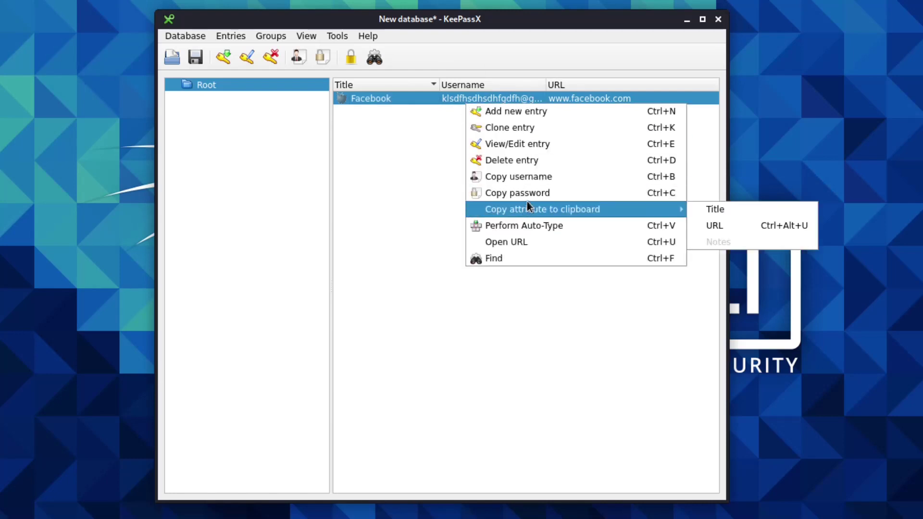
left_click(386, 172)
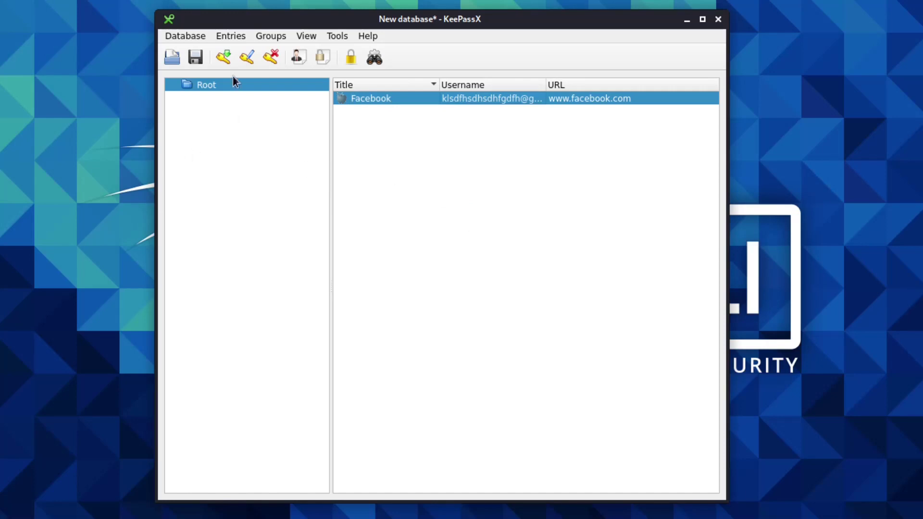
left_click(188, 35)
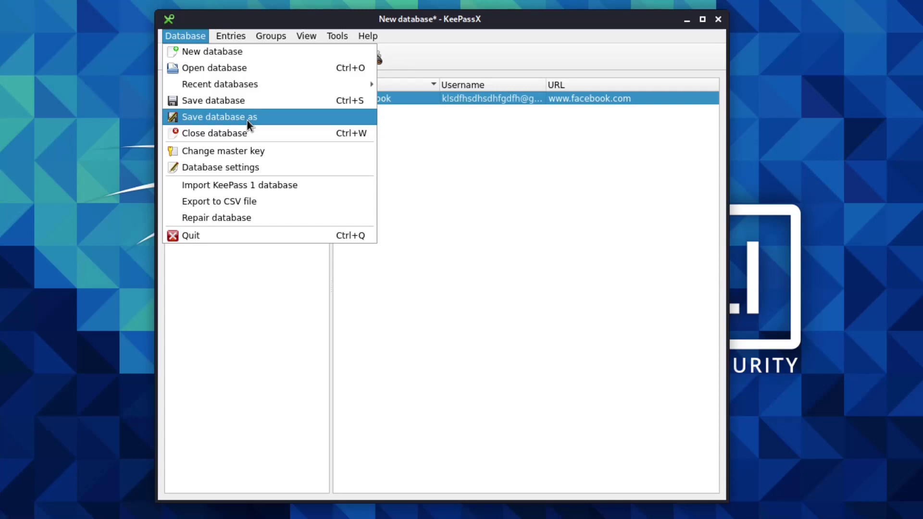
Step: In Save database as, browse from / to /run/NetworkManager/devices and select the File name field
left_click(246, 119)
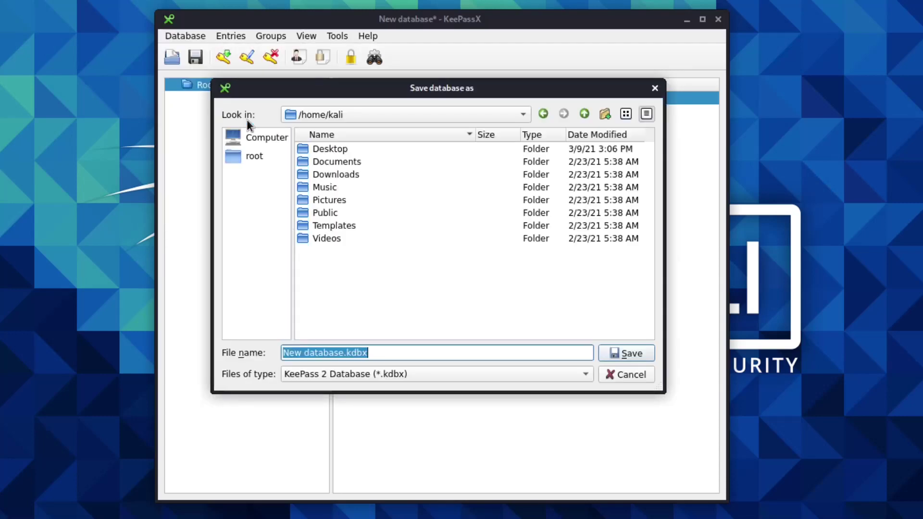
left_click(343, 117)
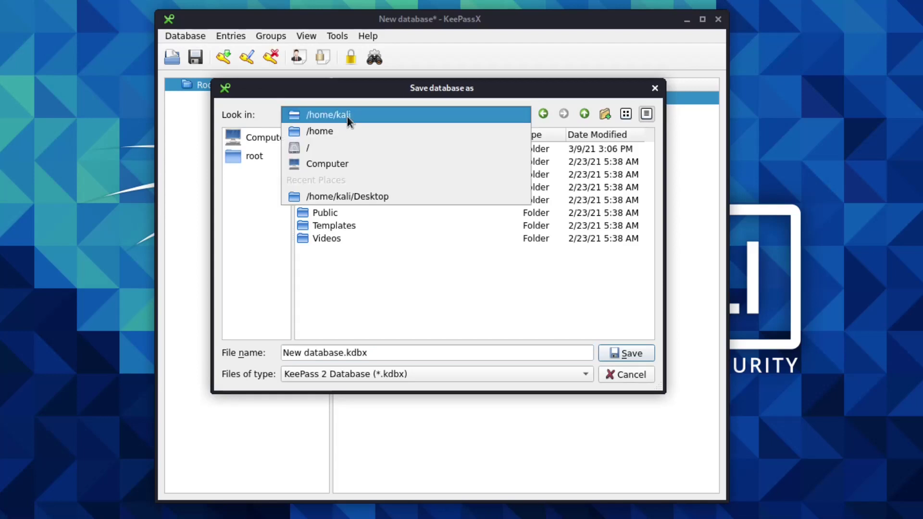
left_click(326, 149)
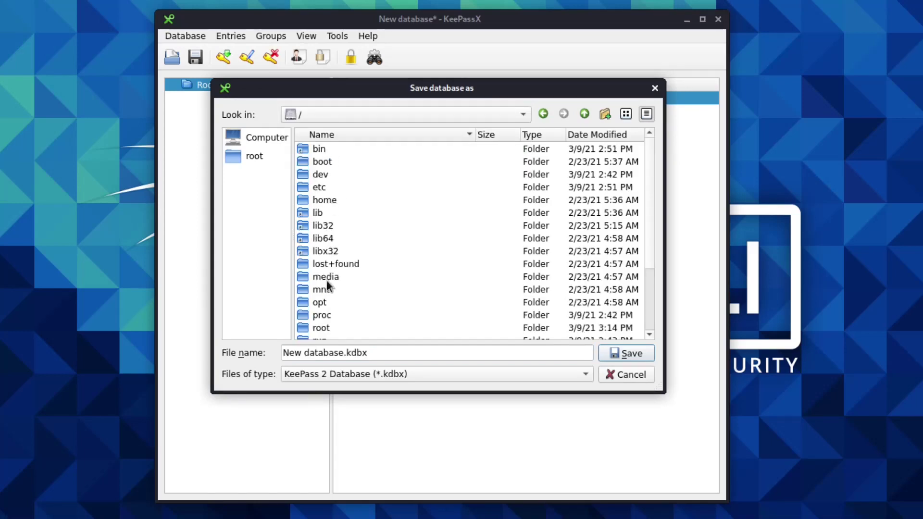
double_click(327, 238)
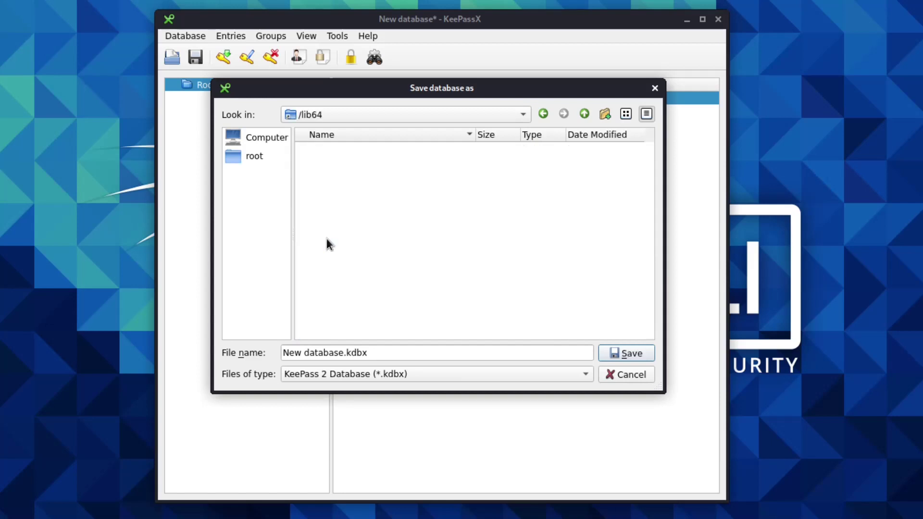
left_click(328, 111)
left_click(324, 135)
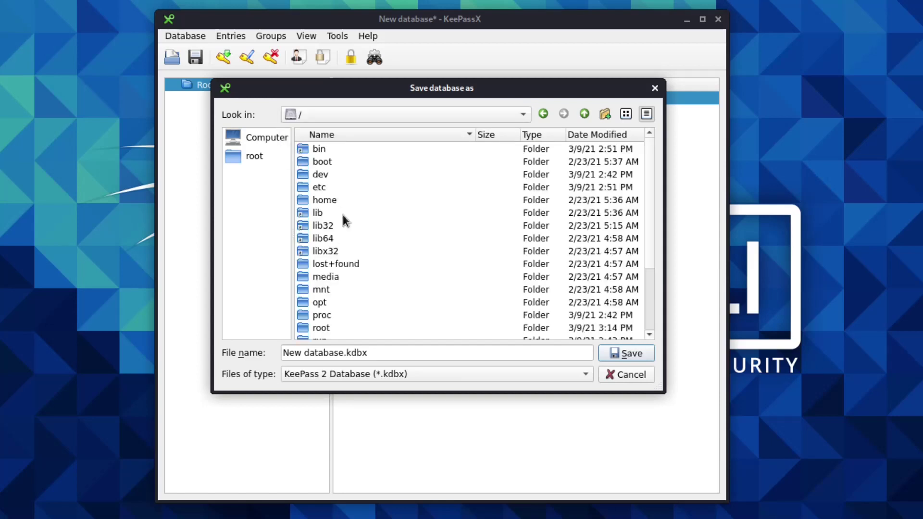
scroll(344, 282, "down", 1)
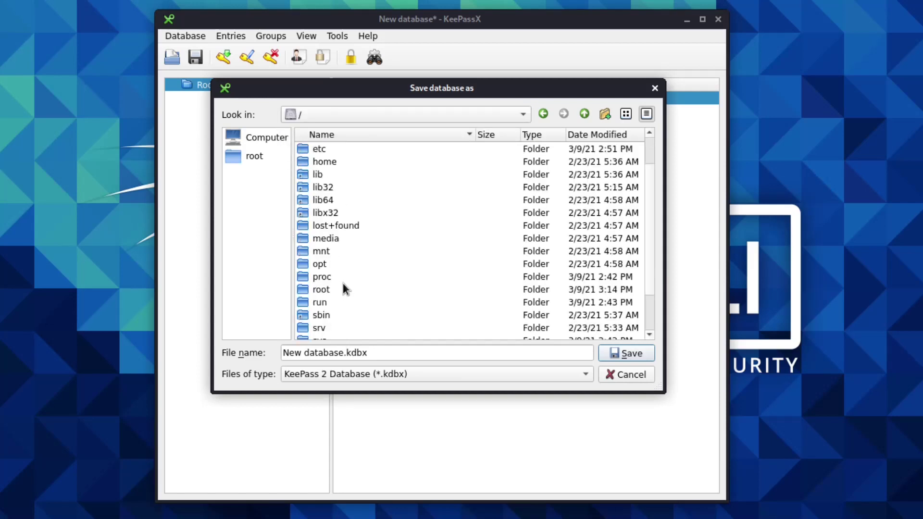
double_click(319, 302)
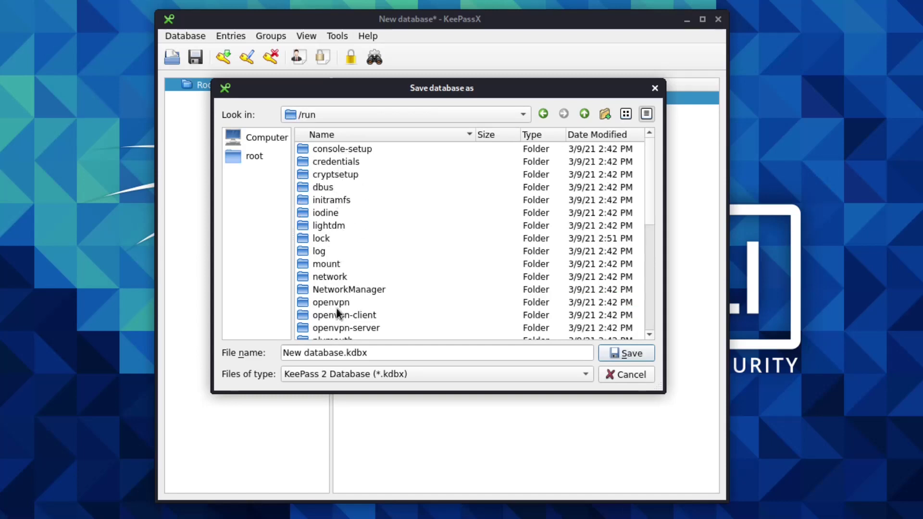
scroll(337, 312, "down", 1)
double_click(359, 247)
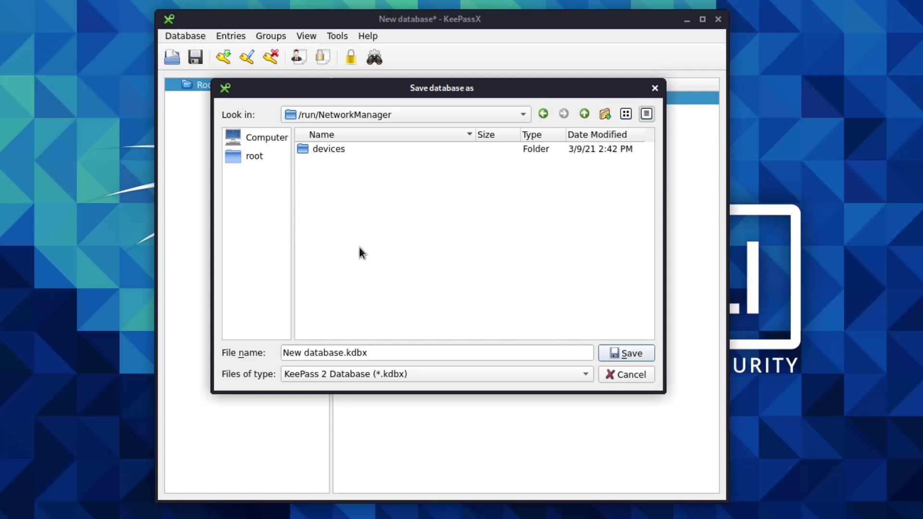
double_click(338, 152)
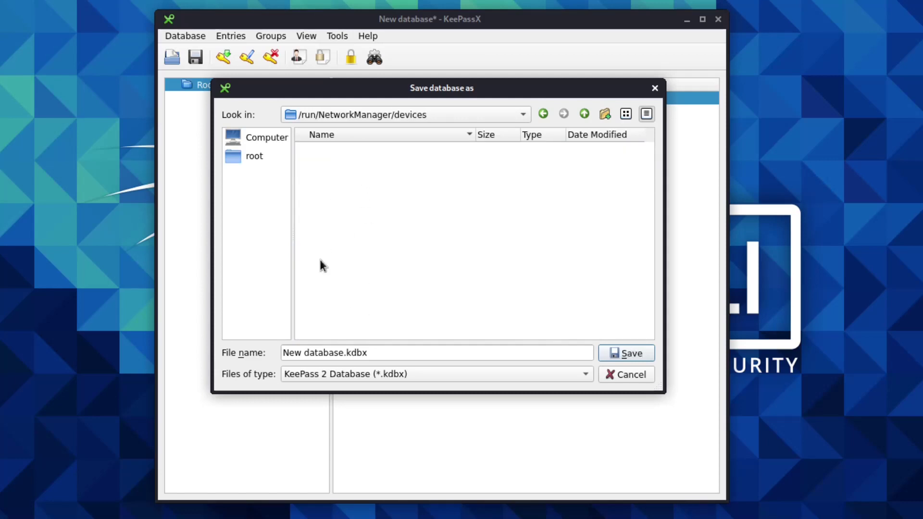
left_click(343, 353)
Step: Replace the default file name New database with image.kdbx
left_click_drag(343, 355, 260, 358)
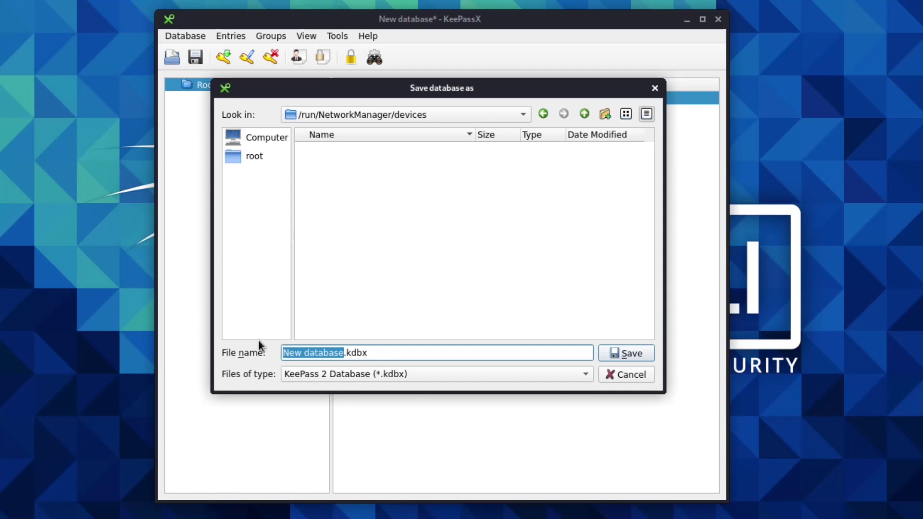
key("BackSpace")
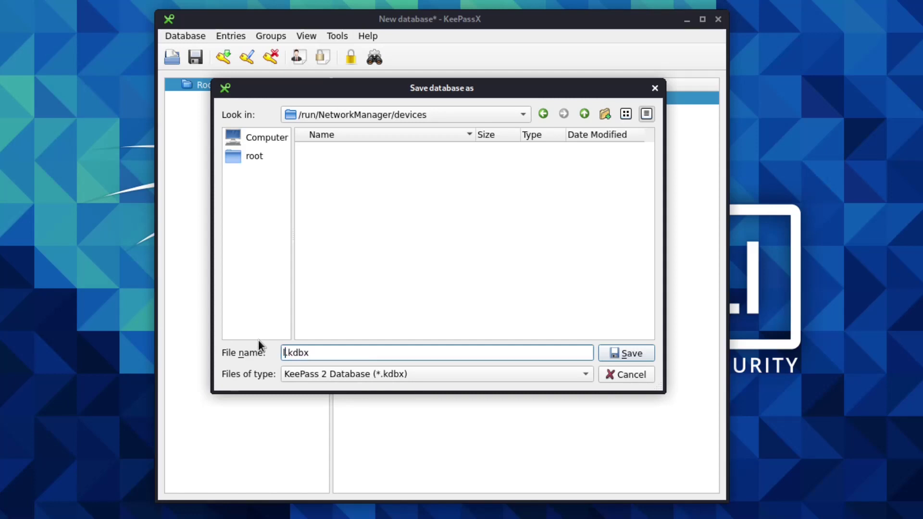
type("log")
key("BackSpace")
key("BackSpace")
key("BackSpace")
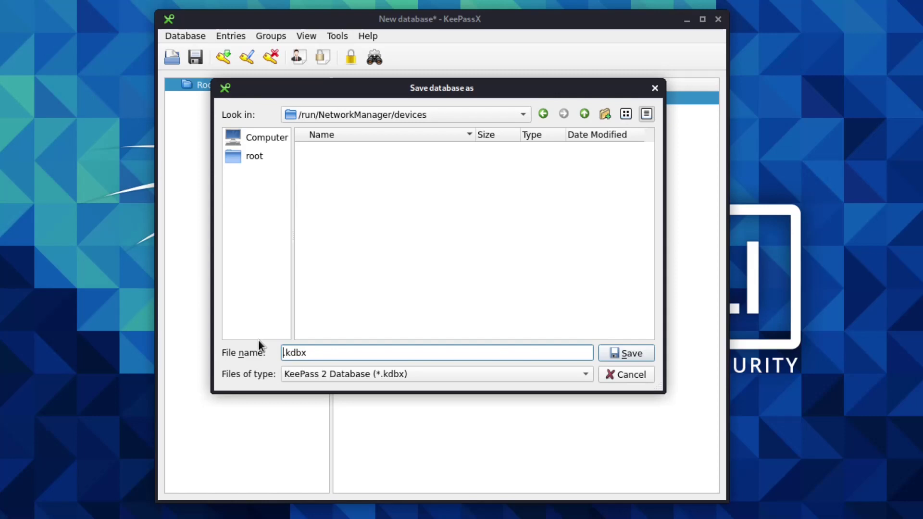
type("file")
key("BackSpace")
key("BackSpace")
key("BackSpace")
key("BackSpace")
type("word")
key("BackSpace")
key("BackSpace")
key("BackSpace")
key("BackSpace")
key("BackSpace")
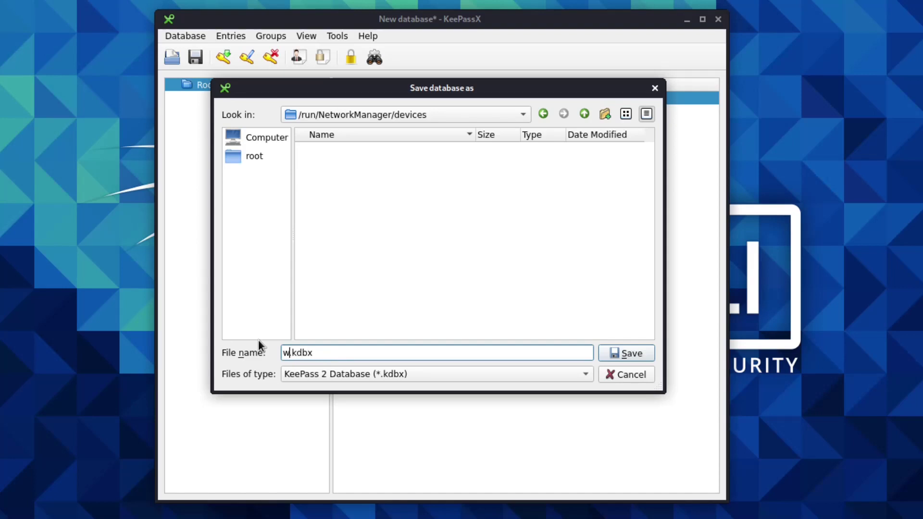
type("image")
key("BackSpace")
key("BackSpace")
key("BackSpace")
key("BackSpace")
key("BackSpace")
type("imahe")
key("BackSpace")
key("BackSpace")
type("ge.")
Step: Choose /home/kali/Desktop as the location and save the database there
left_click(346, 114)
left_click(332, 162)
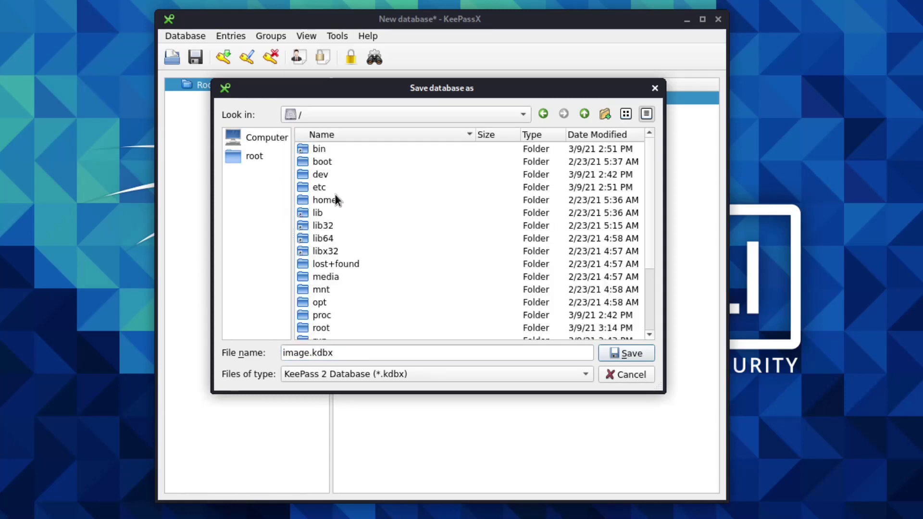
double_click(333, 199)
double_click(333, 150)
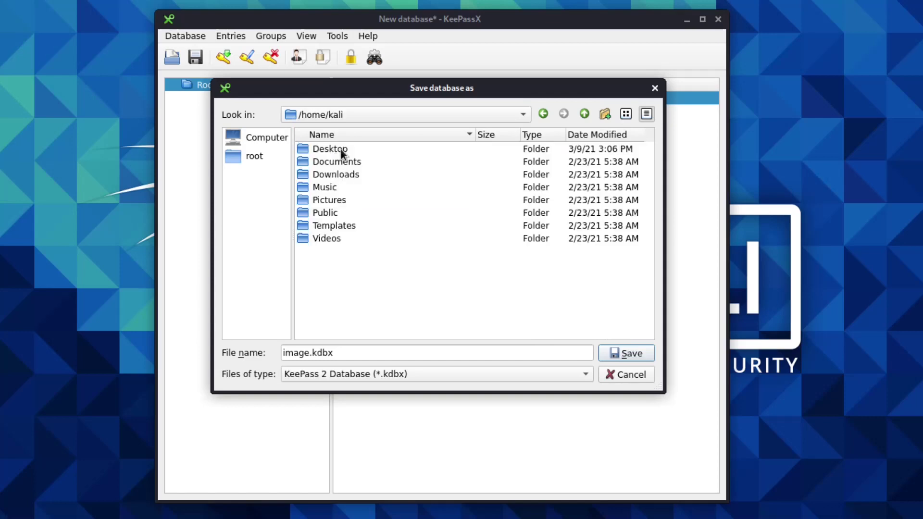
double_click(332, 149)
left_click(635, 354)
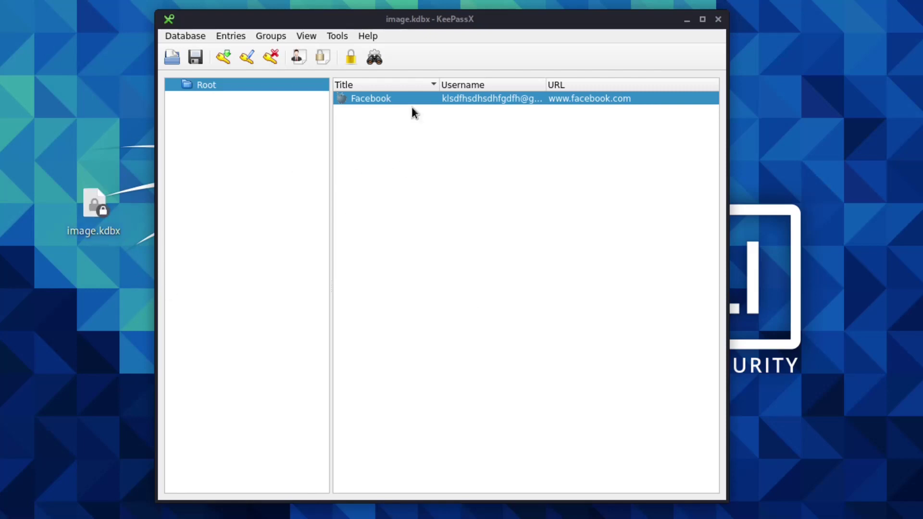
left_click(230, 36)
mouse_move(302, 39)
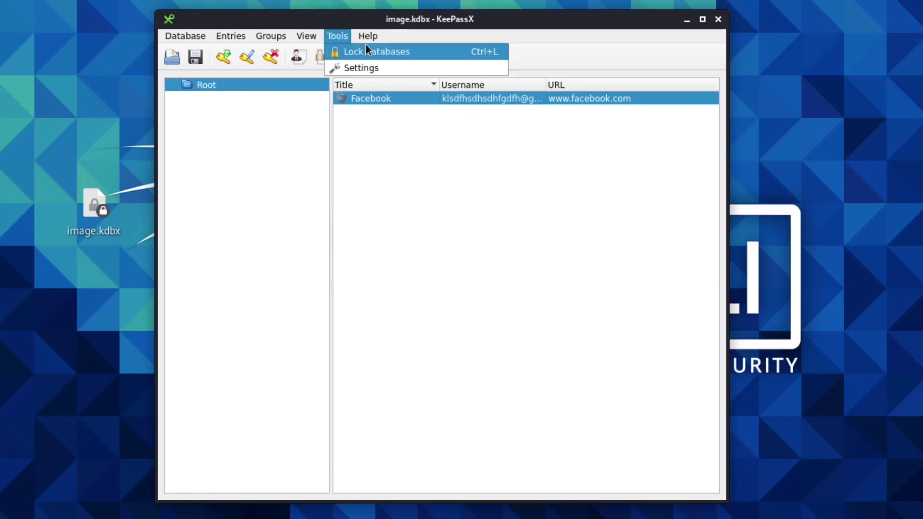
left_click(523, 285)
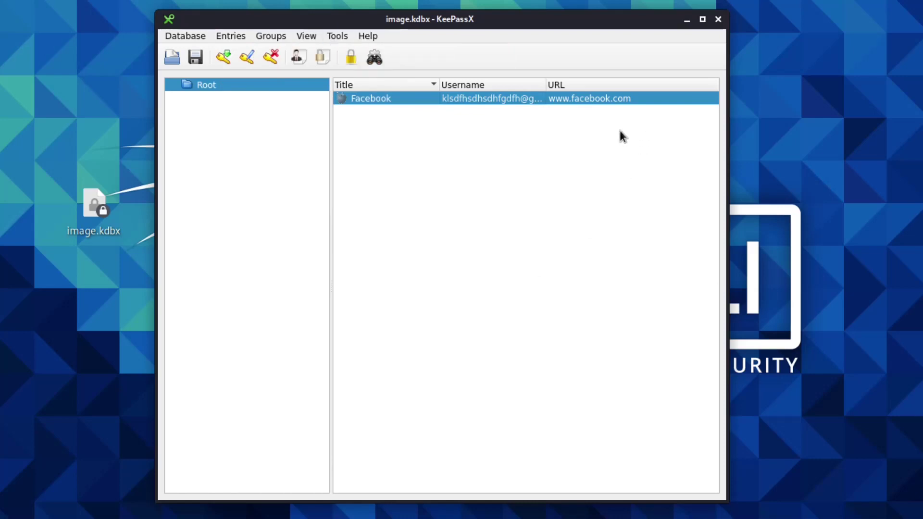
left_click(372, 38)
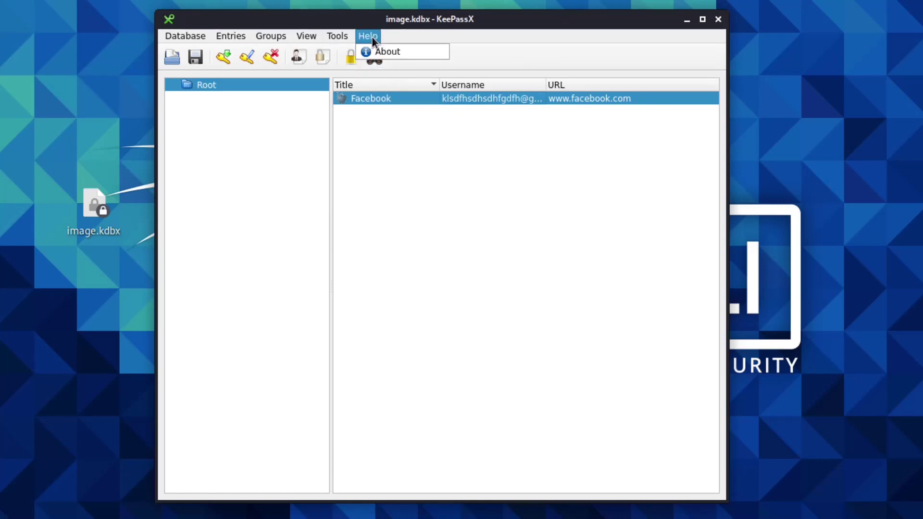
left_click(390, 47)
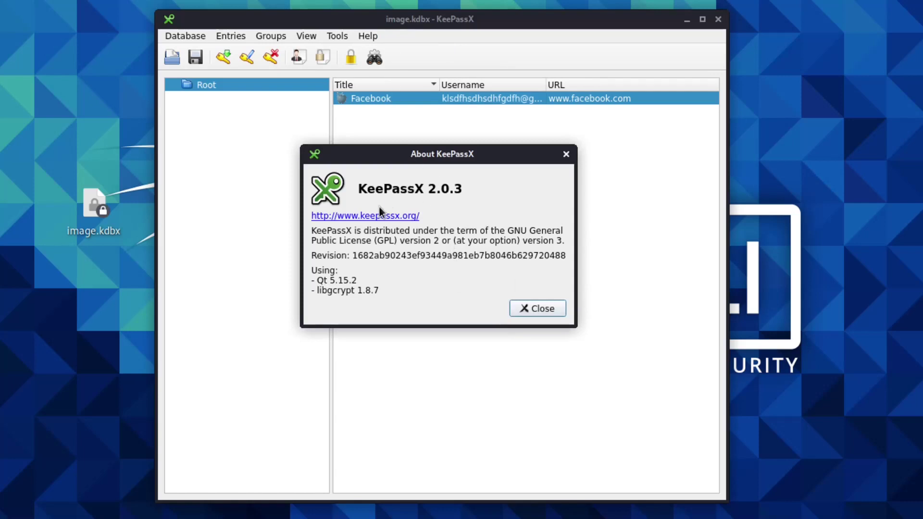
left_click(526, 309)
left_click_drag(410, 22, 424, 33)
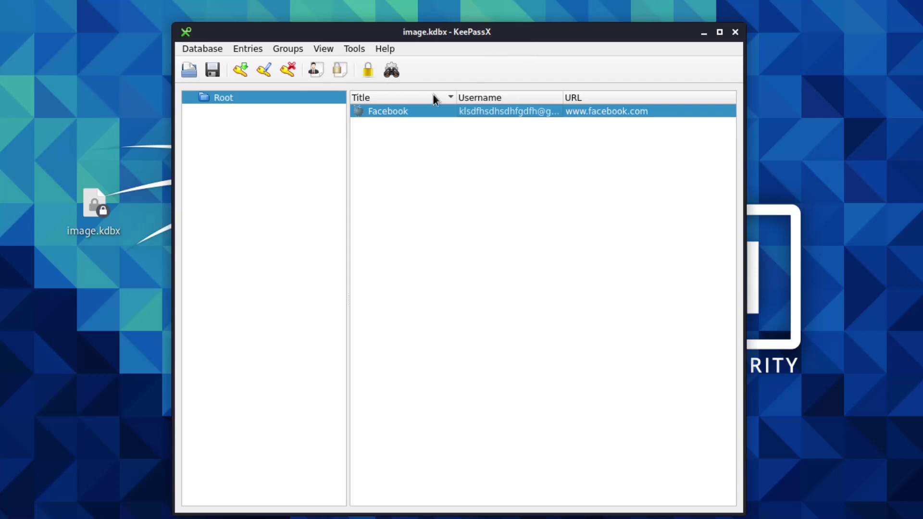
left_click(218, 50)
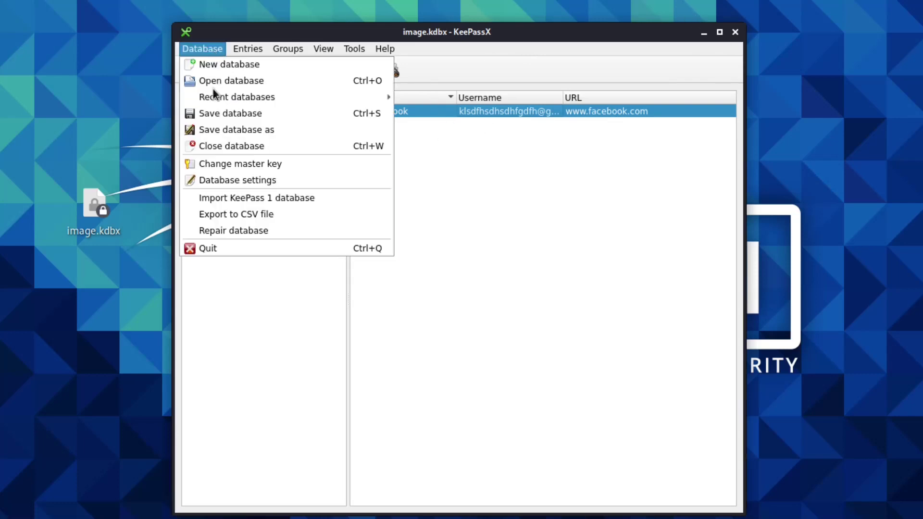
left_click(247, 129)
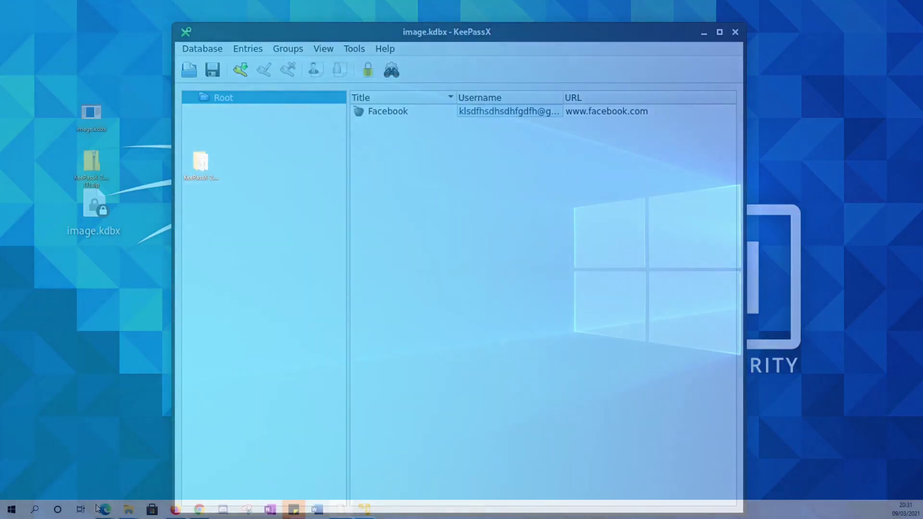
Step: Return to the Google results for keepassx and open the official KeePassX homepage
mouse_move(104, 508)
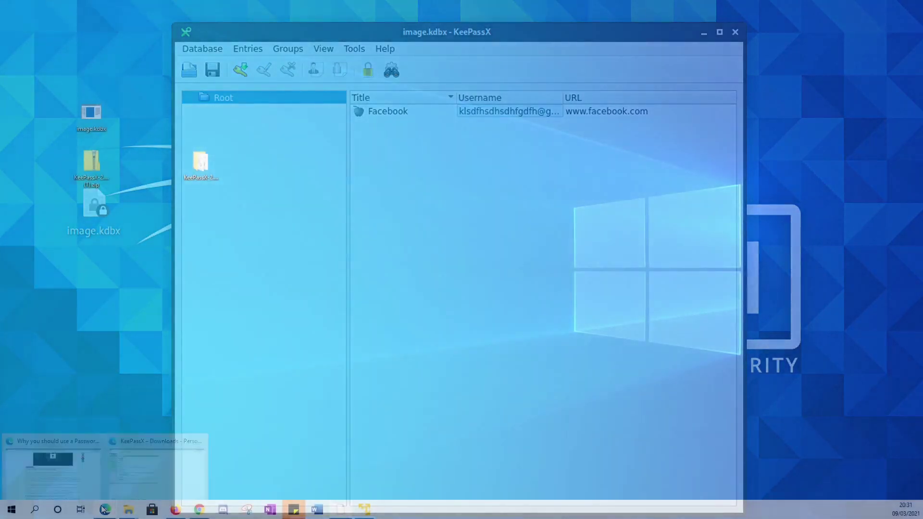
left_click(159, 468)
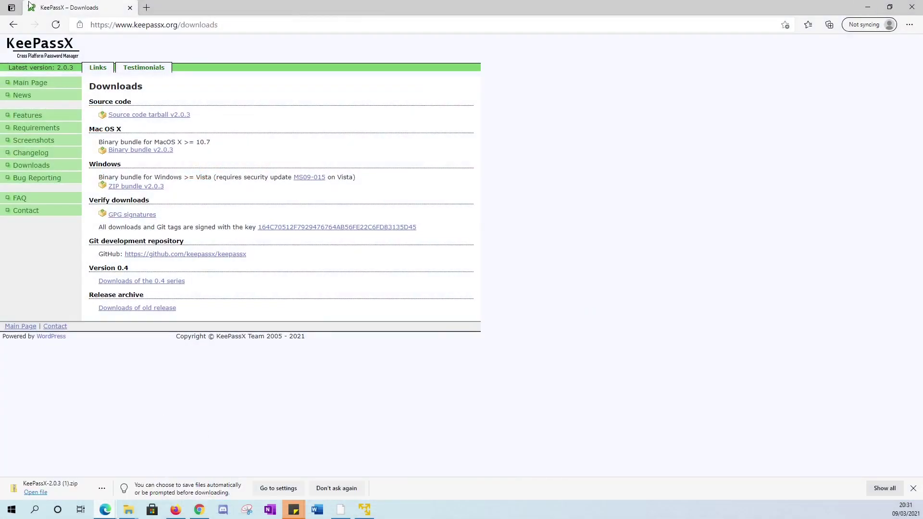
left_click(13, 25)
left_click(13, 26)
left_click(13, 27)
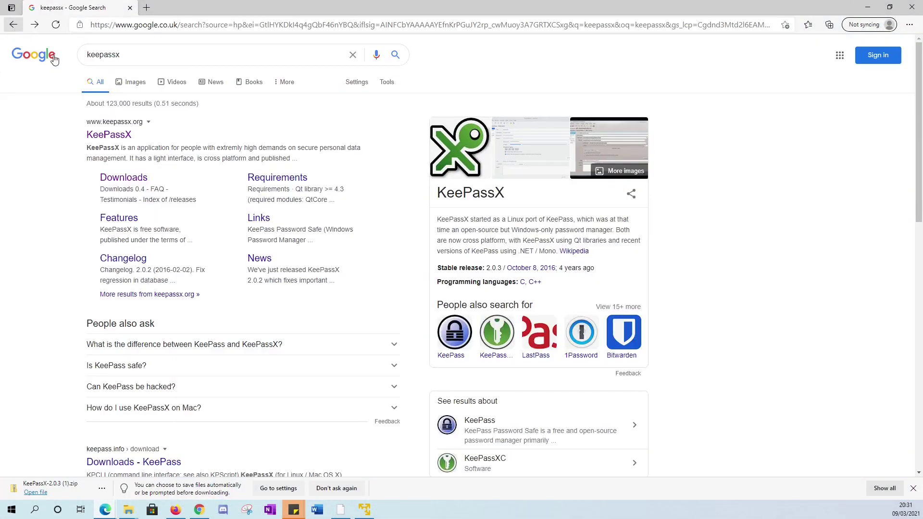
double_click(154, 57)
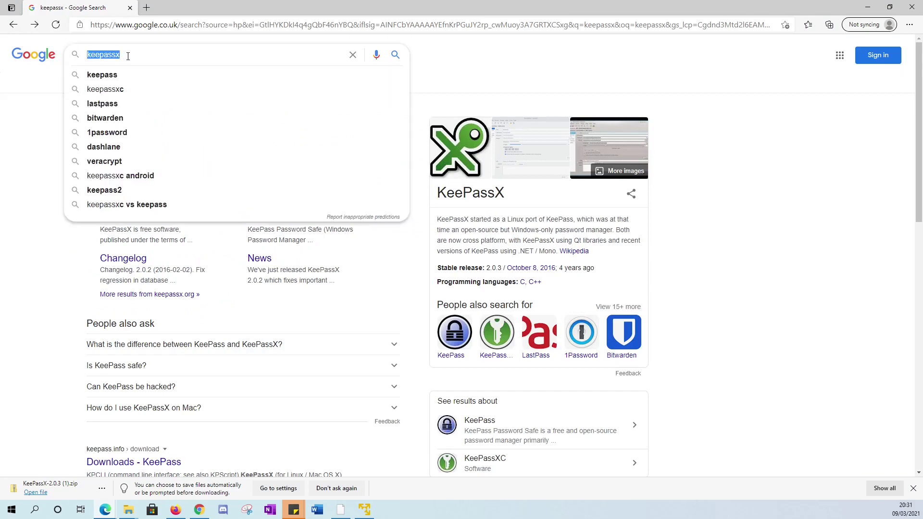
left_click(86, 137)
left_click(111, 137)
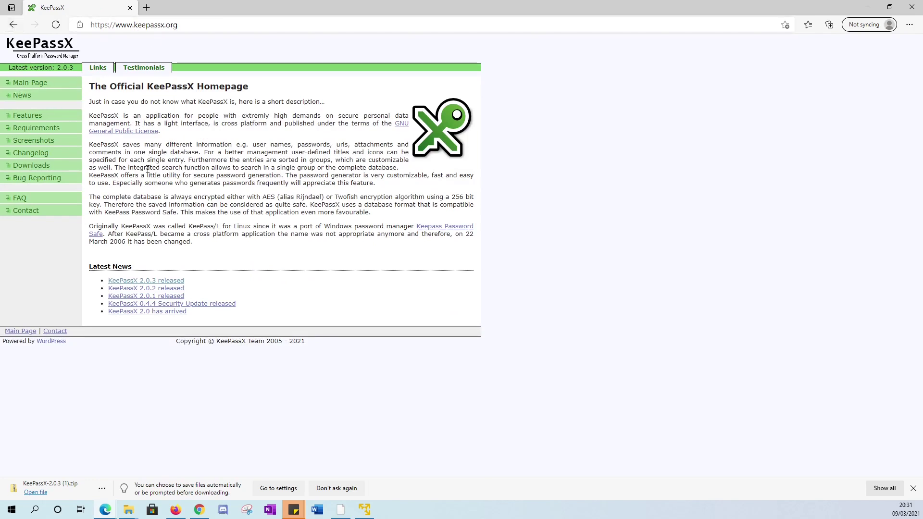
Step: From the 2.0.3 release post's Downloads page, download the Windows ZIP bundle v2.0.3
left_click(142, 281)
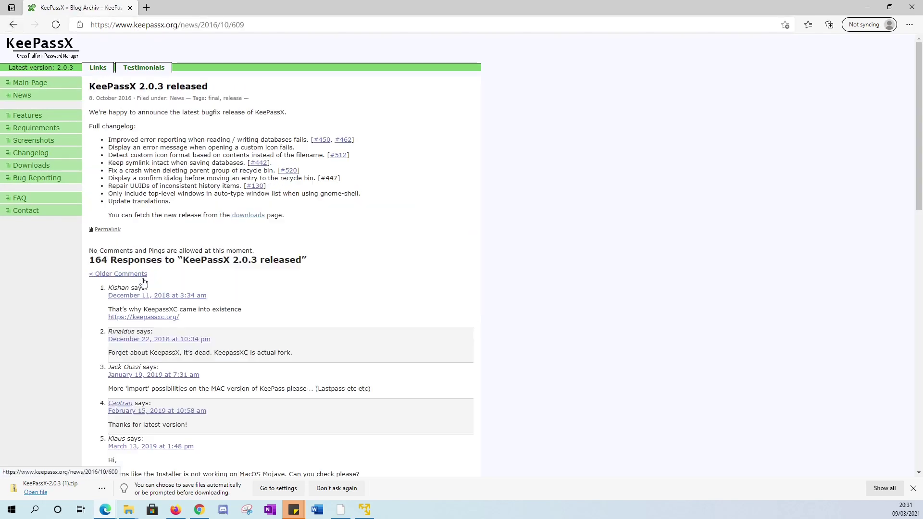
left_click(245, 215)
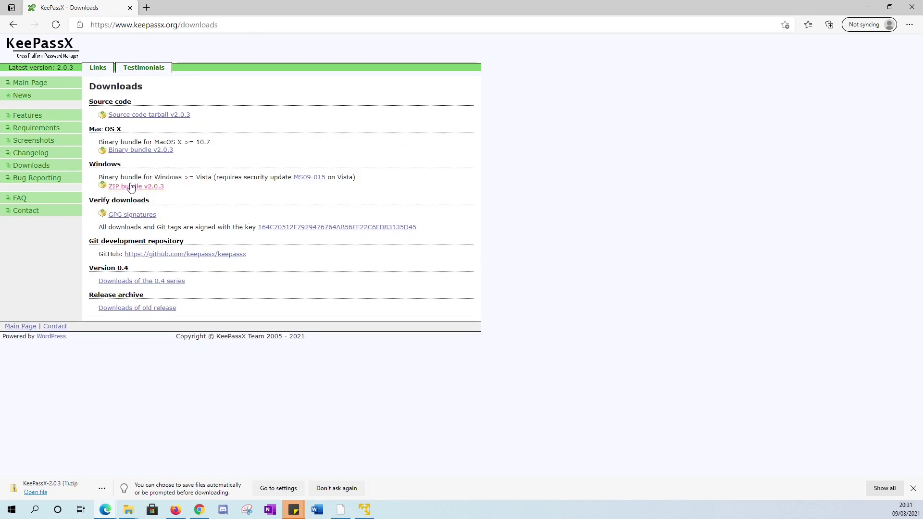
left_click_drag(91, 177, 178, 188)
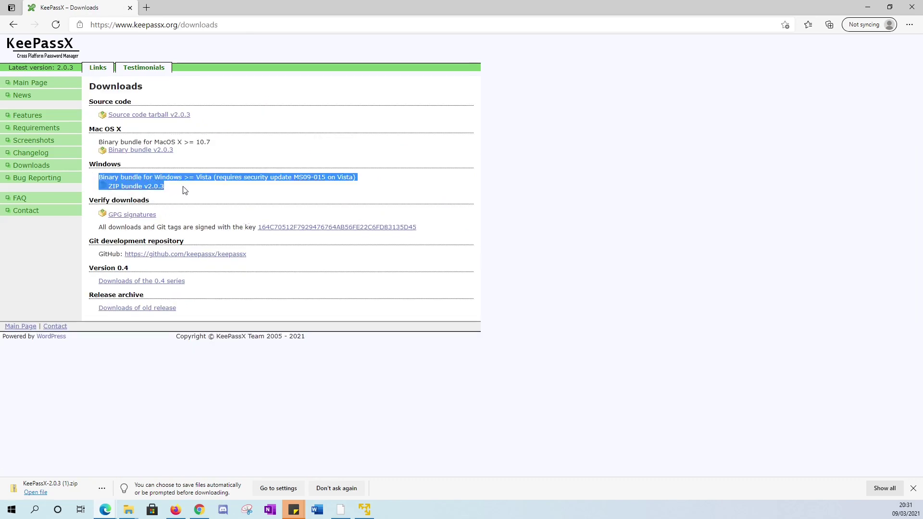
left_click(143, 196)
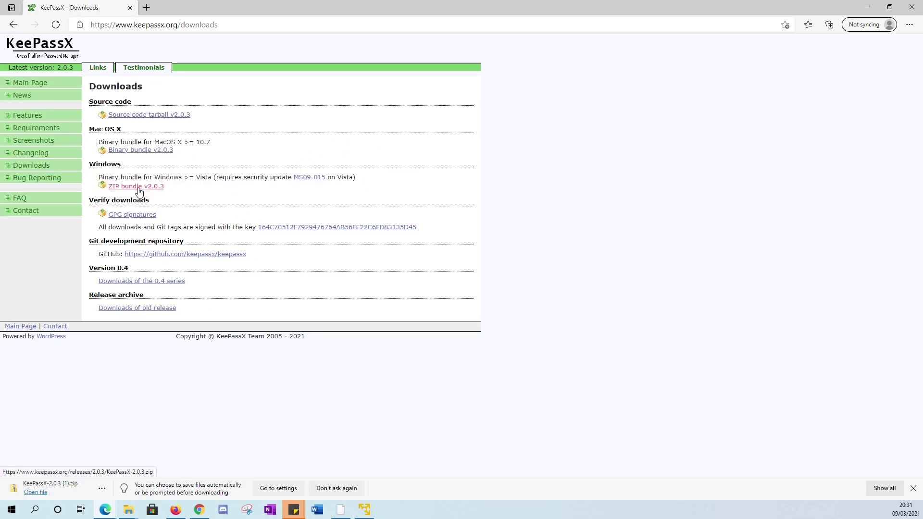
left_click(139, 187)
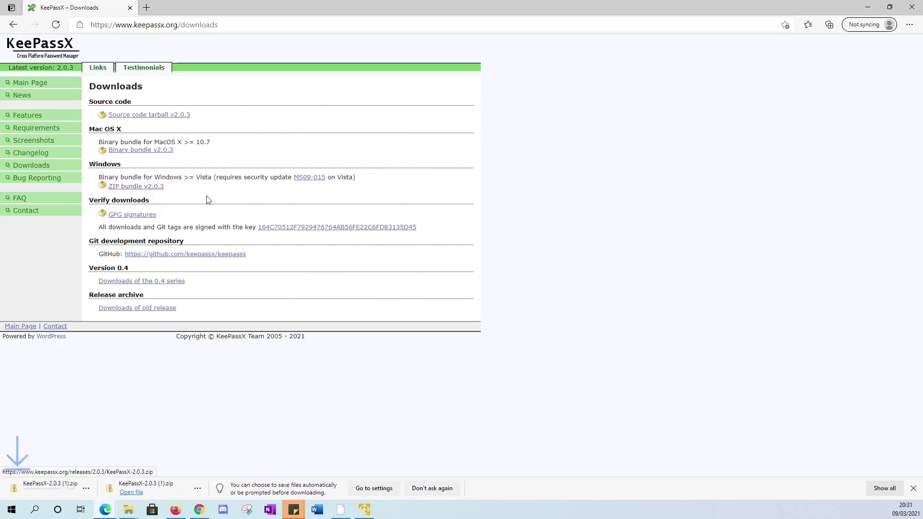
right_click(59, 490)
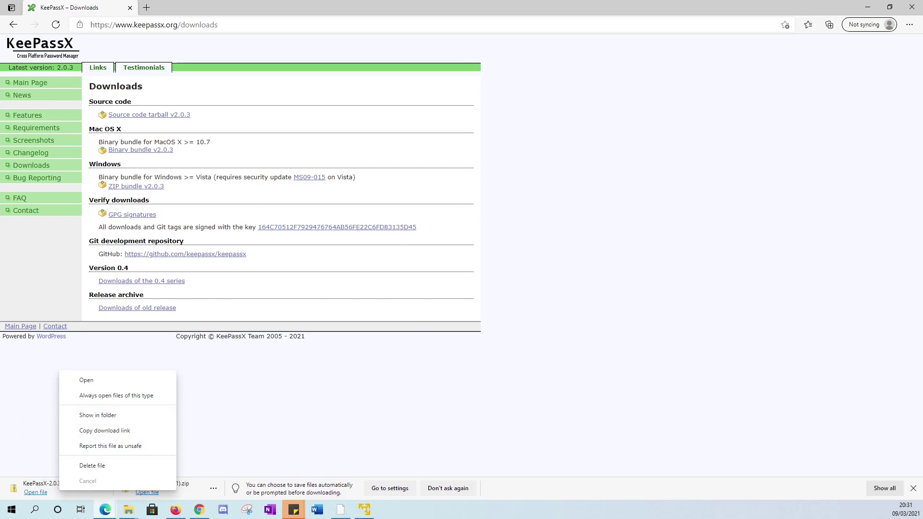
left_click(415, 4)
Step: Minimize Edge and extract the KeePassX zip on the desktop with 7-Zip, choosing Yes to All
left_click(867, 6)
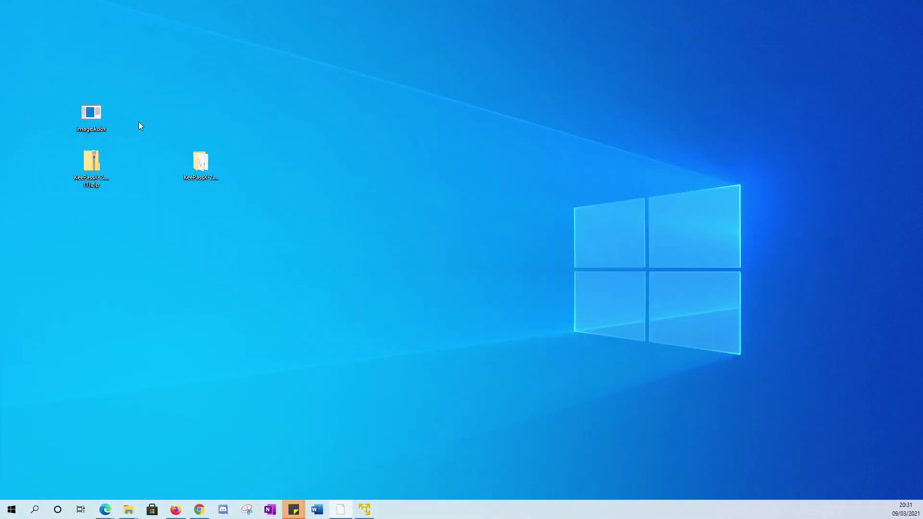
left_click_drag(83, 186, 411, 142)
left_click_drag(365, 76, 514, 169)
left_click(340, 509)
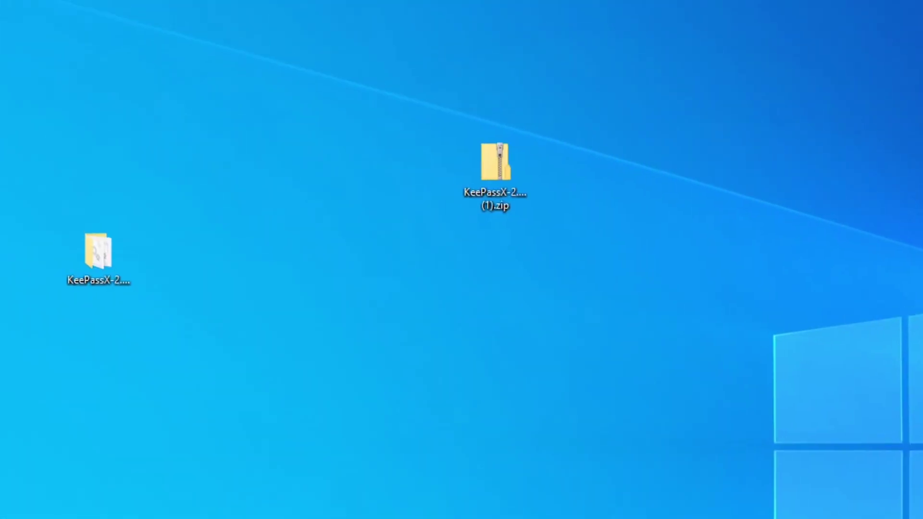
left_click_drag(606, 201, 541, 287)
right_click(551, 264)
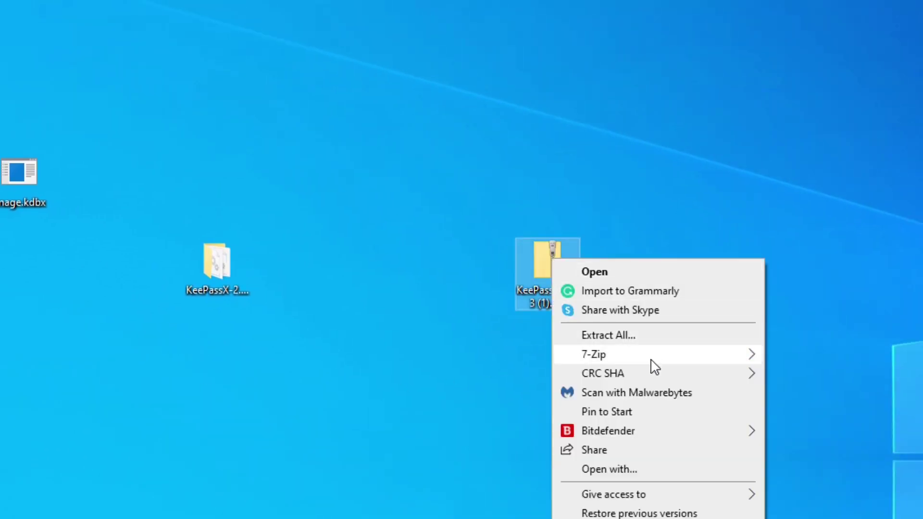
mouse_move(649, 358)
left_click(830, 416)
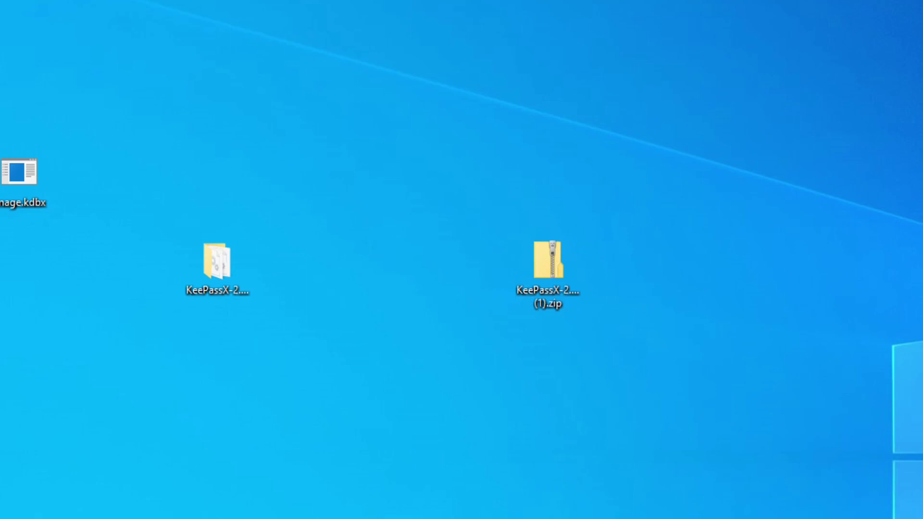
left_click_drag(690, 222, 620, 185)
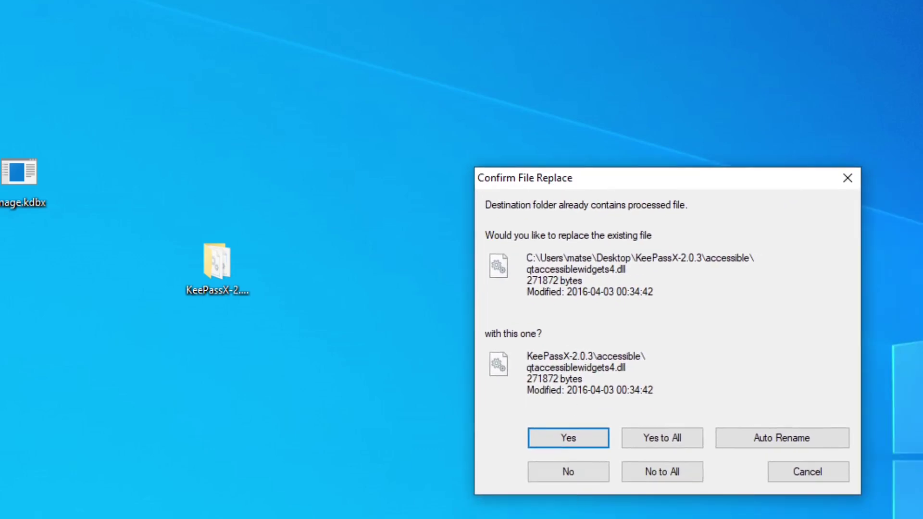
left_click(644, 439)
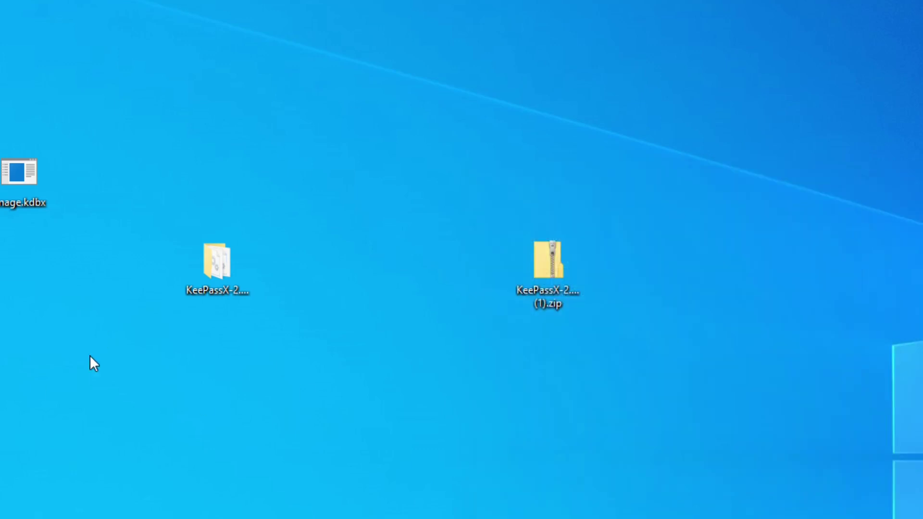
Step: Delete the old KeePassX folder and extract the zip again into a fresh KeePassX-2.0.3 folder
left_click_drag(218, 263, 476, 269)
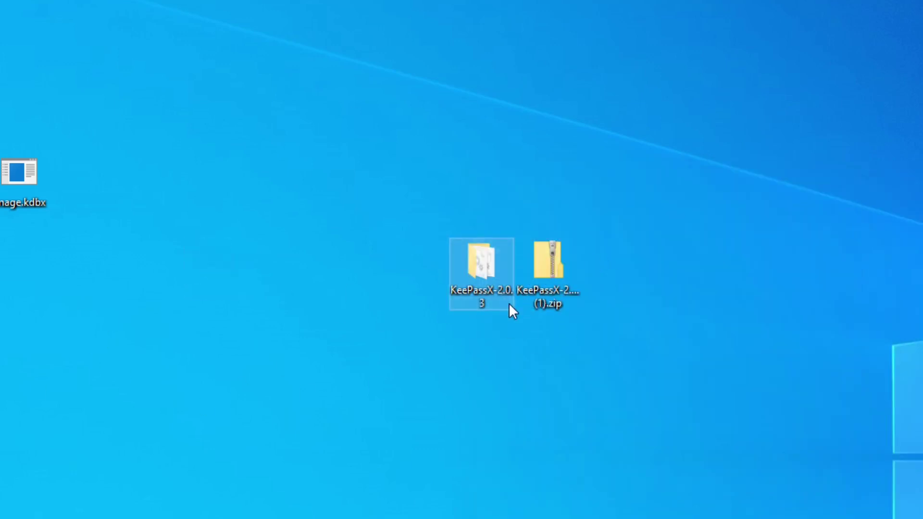
left_click(506, 337)
left_click(509, 282)
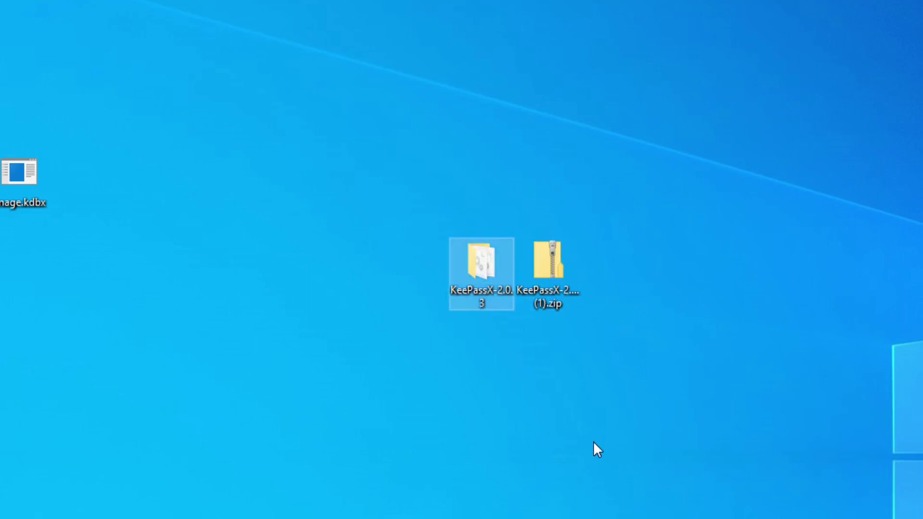
key("Delete")
right_click(539, 250)
mouse_move(648, 354)
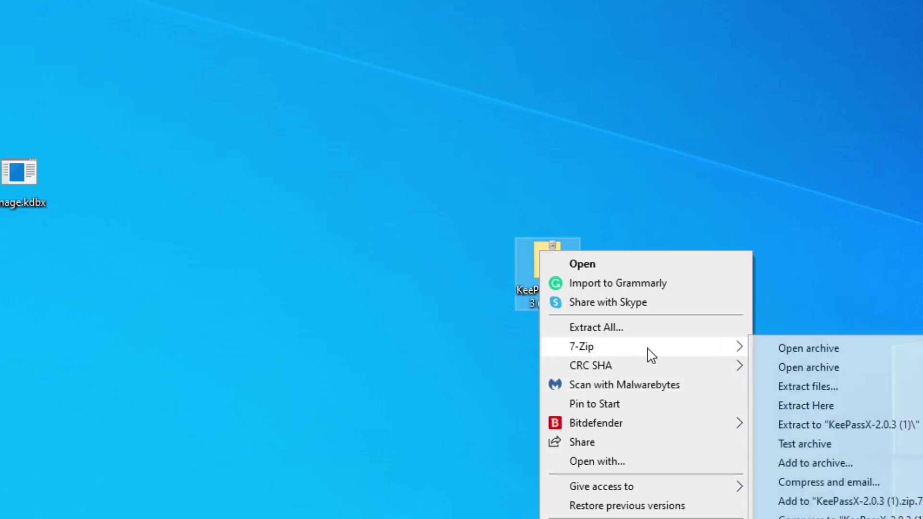
left_click(871, 407)
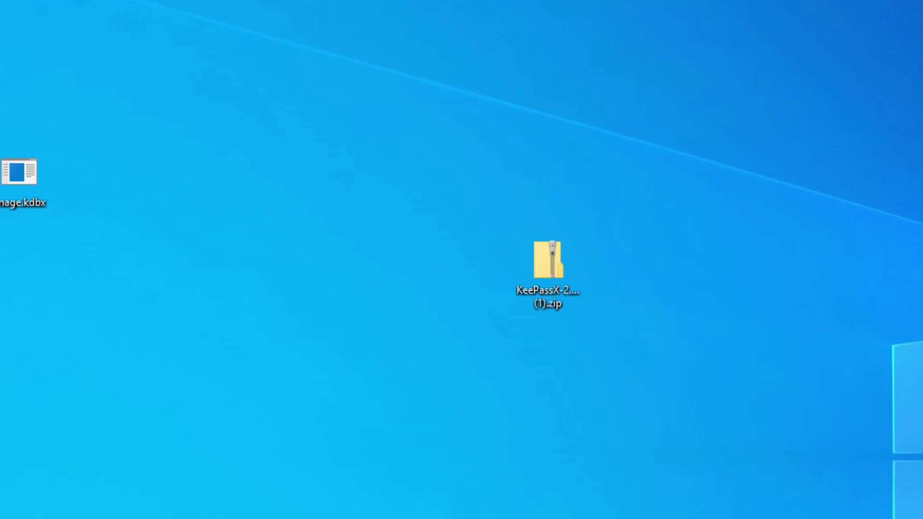
left_click_drag(558, 339, 474, 279)
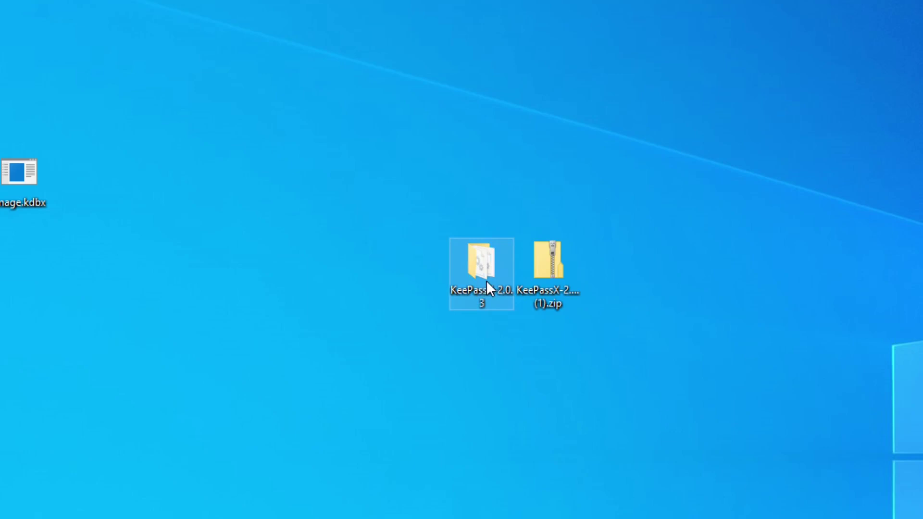
Step: Launch KeePassX.exe from the KeePassX-2.0.3 folder and position its window near the top
double_click(500, 262)
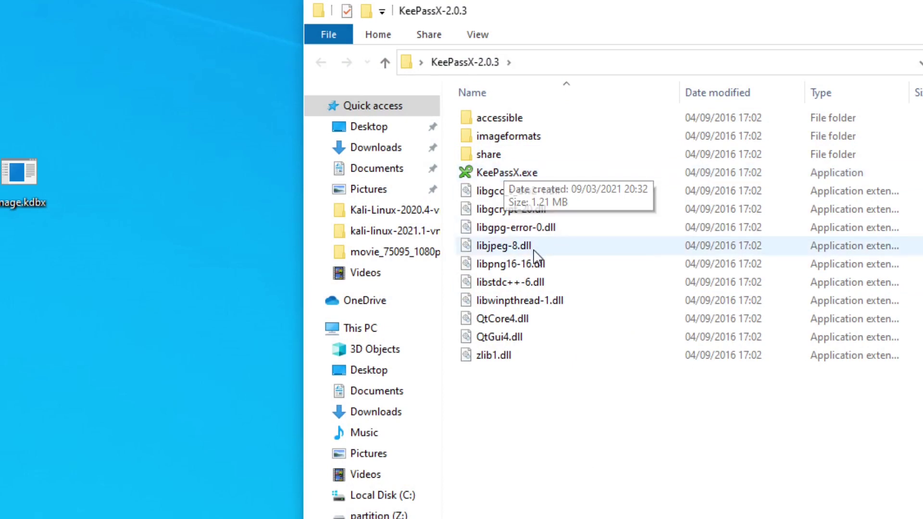
double_click(526, 178)
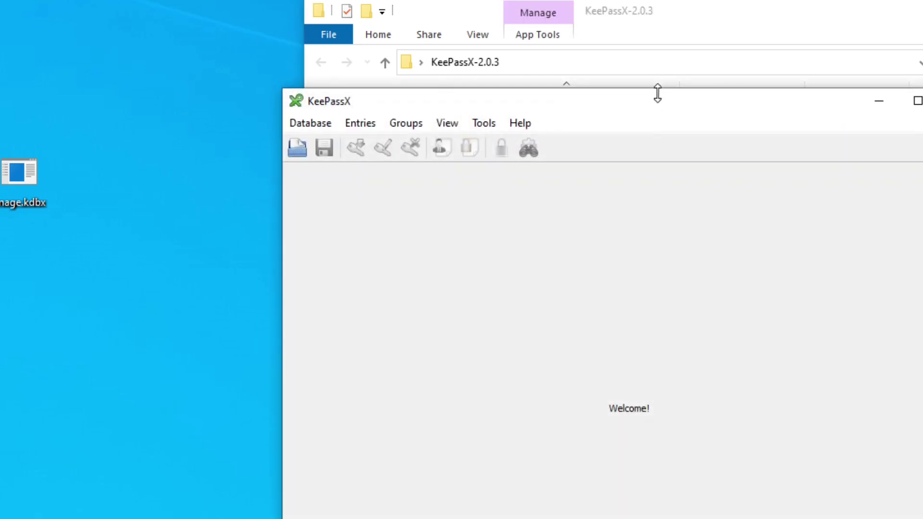
left_click_drag(657, 96, 559, 27)
left_click(58, 258)
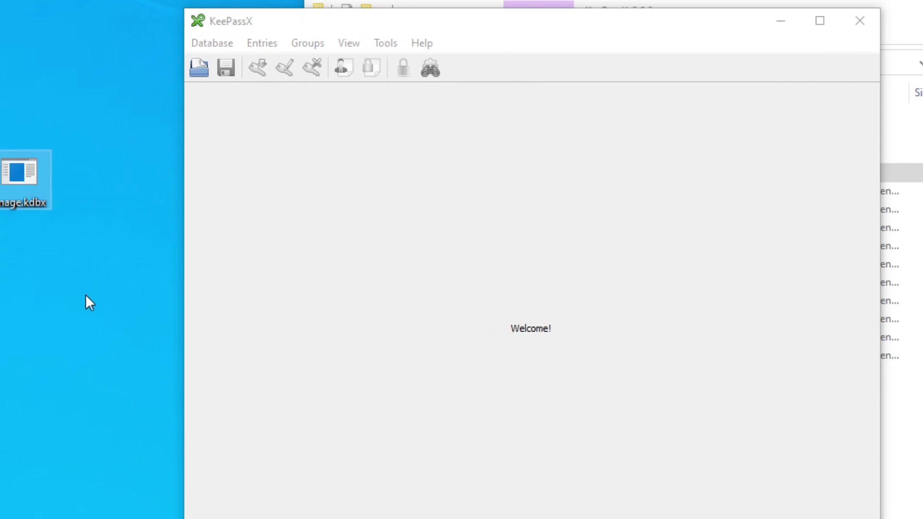
Step: Delete the old image.kdbx, then copy image.kdbx from the Linux desktop and paste it onto the Windows desktop
key("Delete")
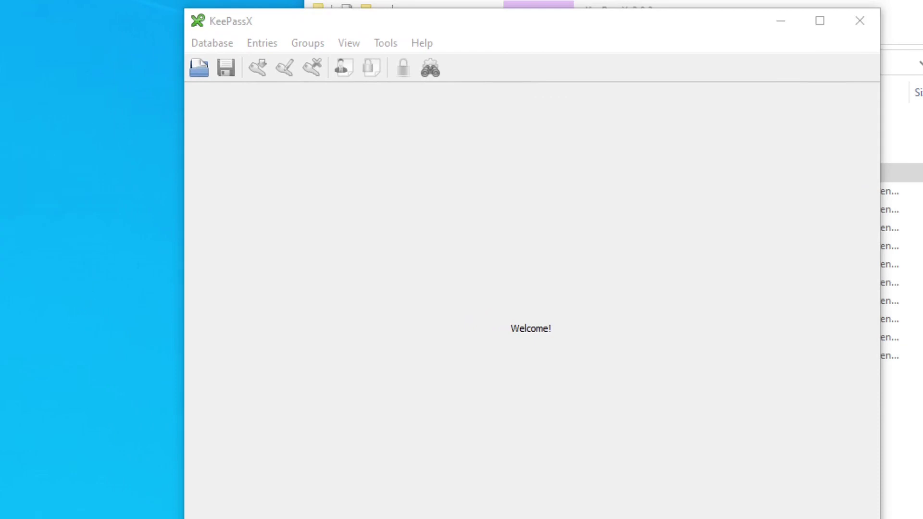
left_click(304, 125)
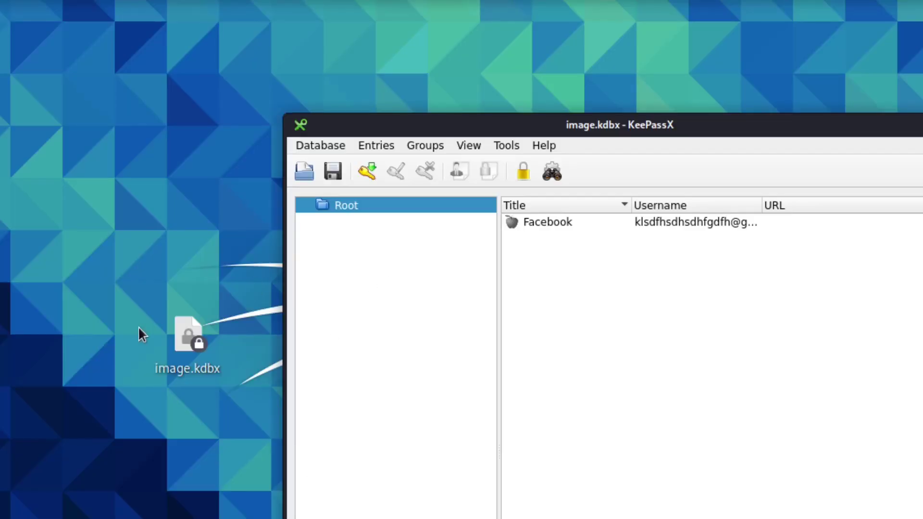
left_click(201, 343)
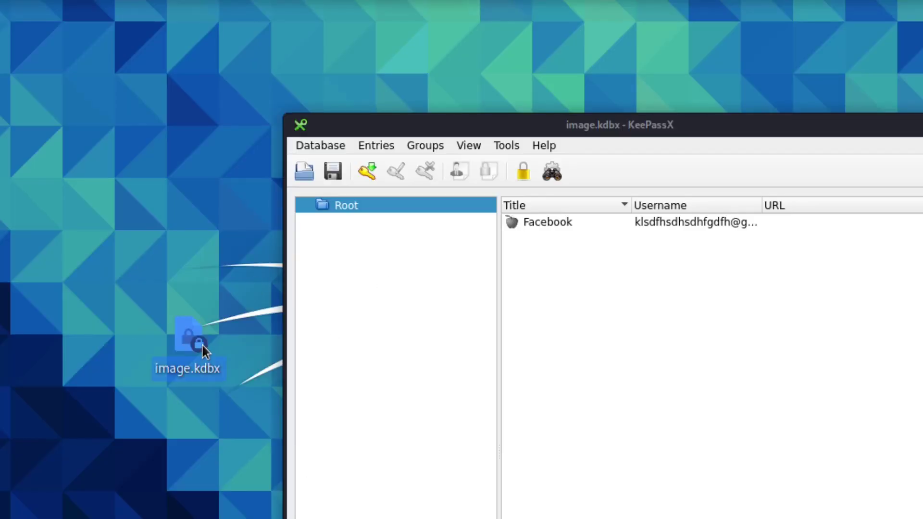
right_click(200, 342)
left_click(263, 428)
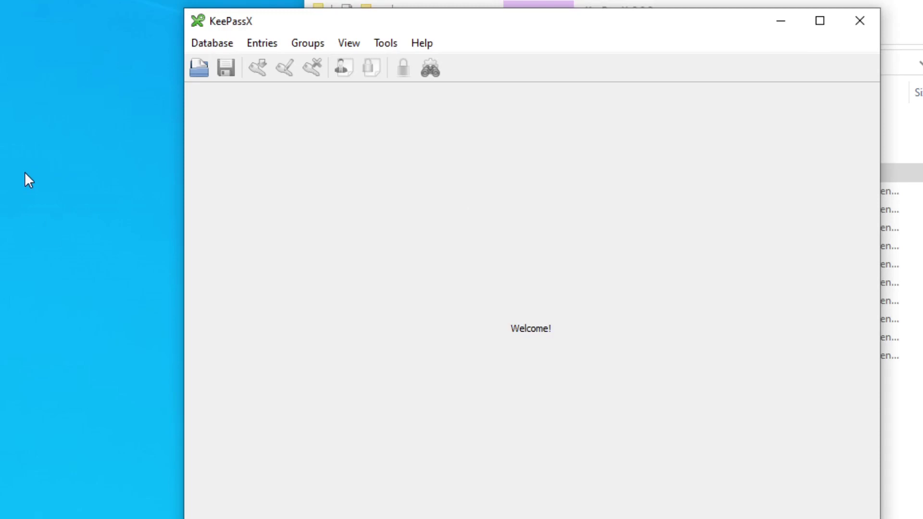
right_click(26, 171)
left_click(67, 247)
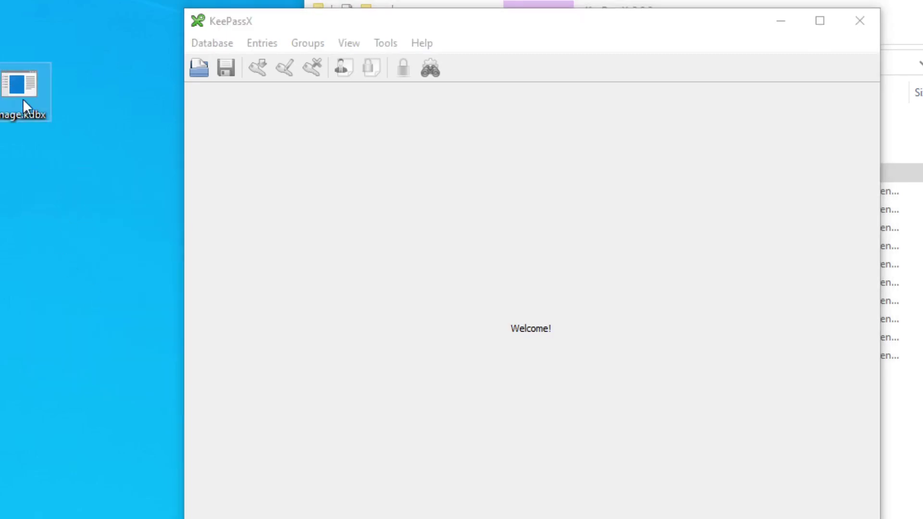
left_click_drag(24, 103, 148, 348)
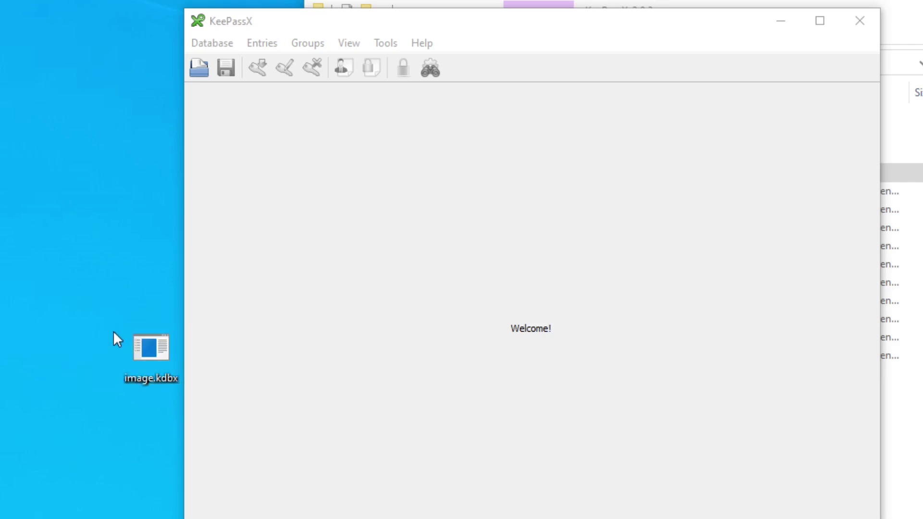
Step: Open image.kdbx from the desktop via Database > Open database and unlock it with the master password
left_click(209, 44)
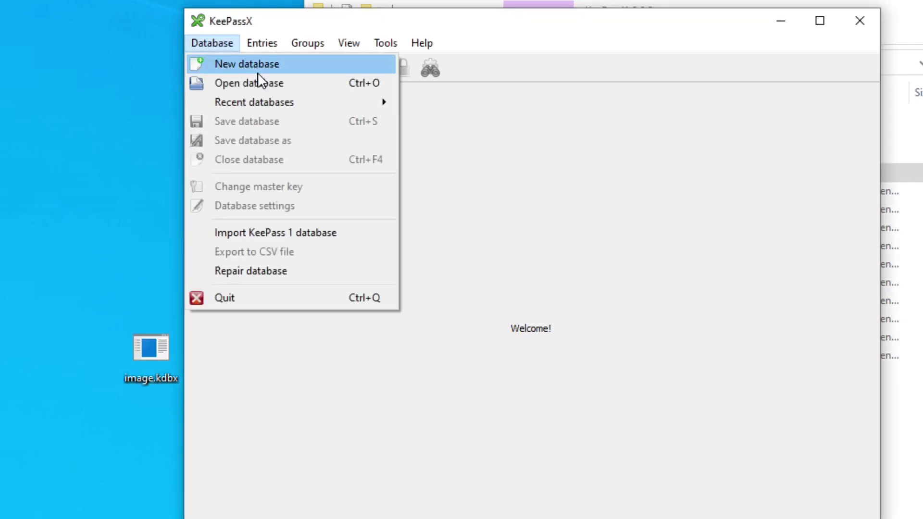
left_click(272, 82)
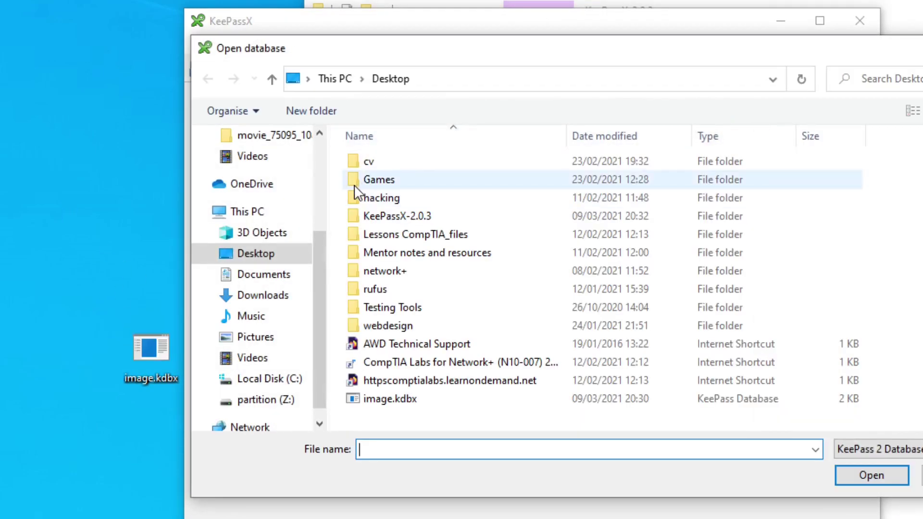
double_click(387, 399)
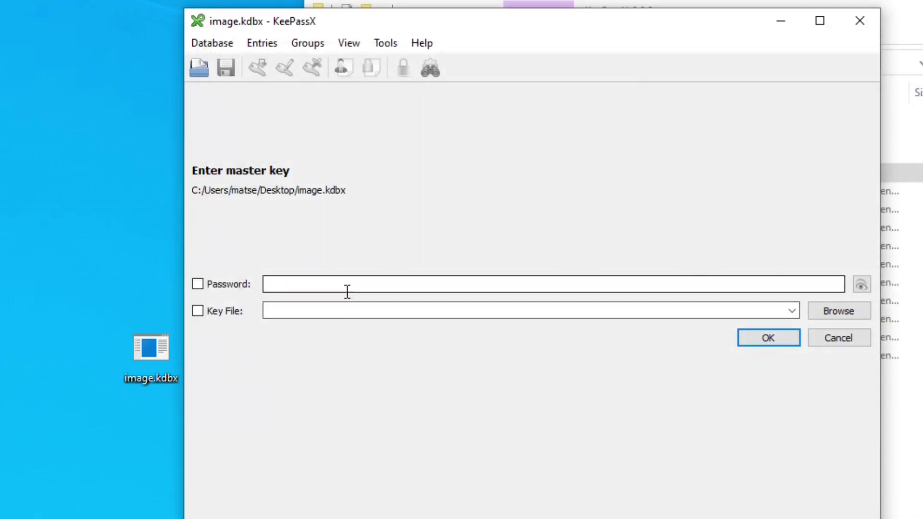
type("test")
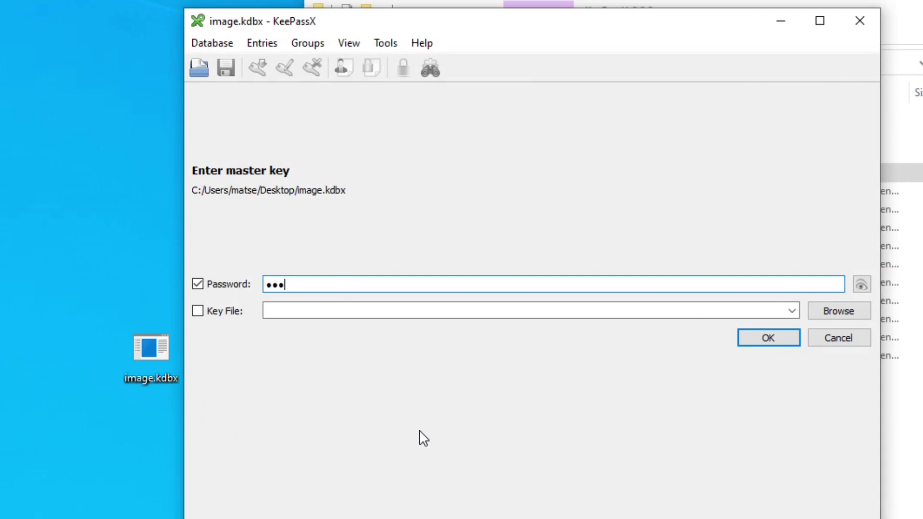
key("Return")
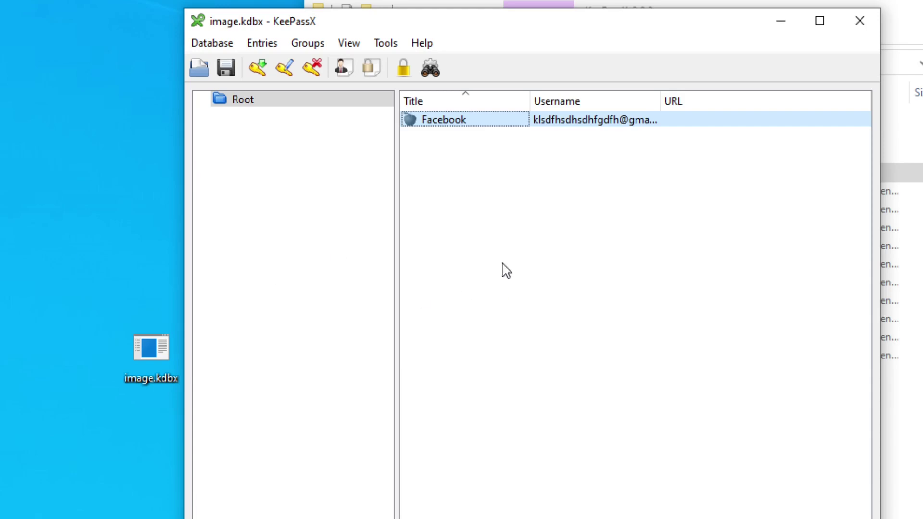
left_click(498, 212)
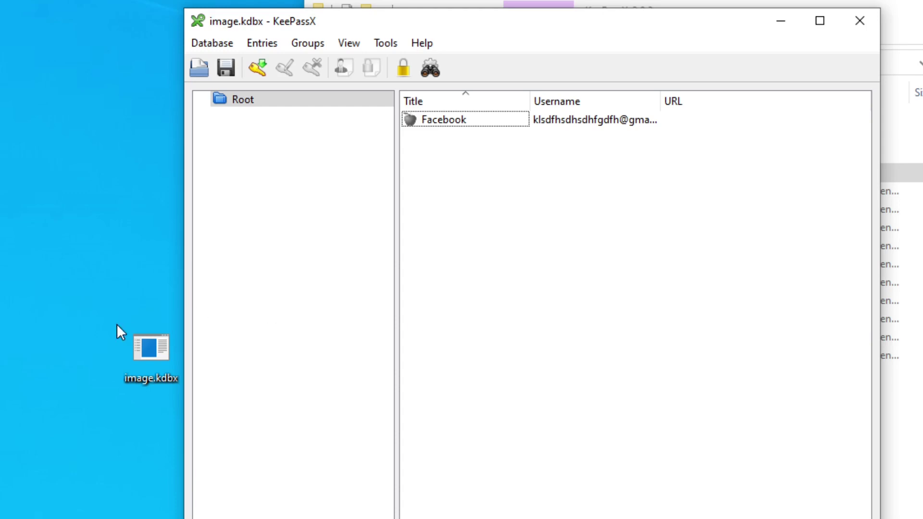
left_click_drag(124, 288, 192, 452)
left_click(76, 490)
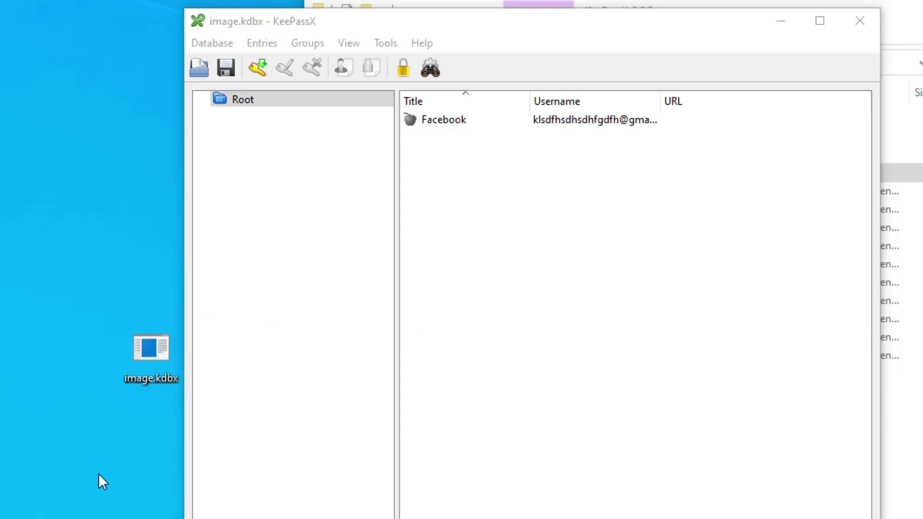